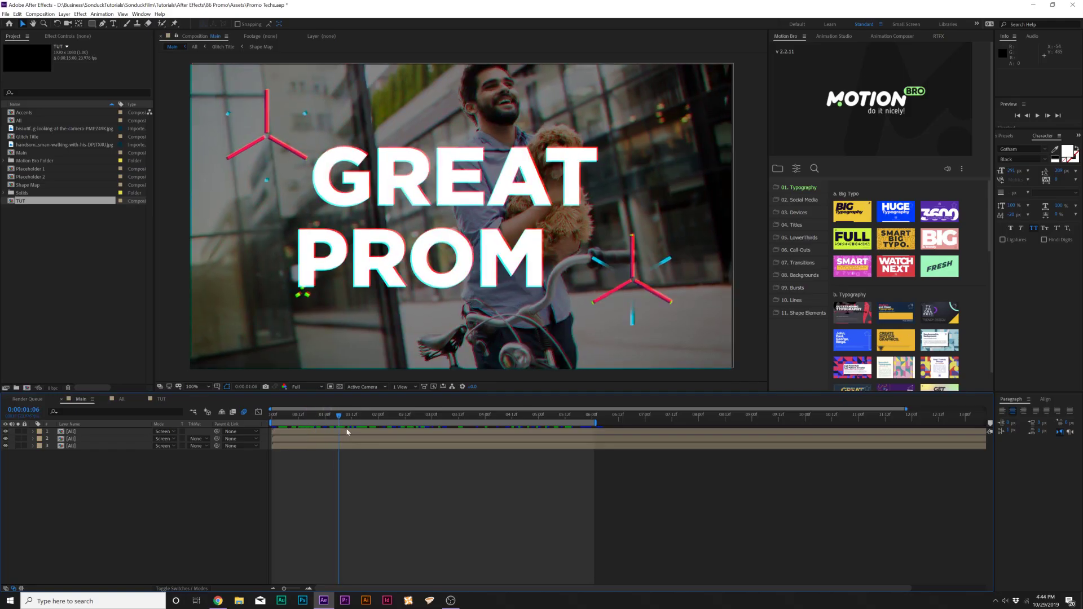
Select the All layer in the Main comp, then deselect all layers
click(347, 433)
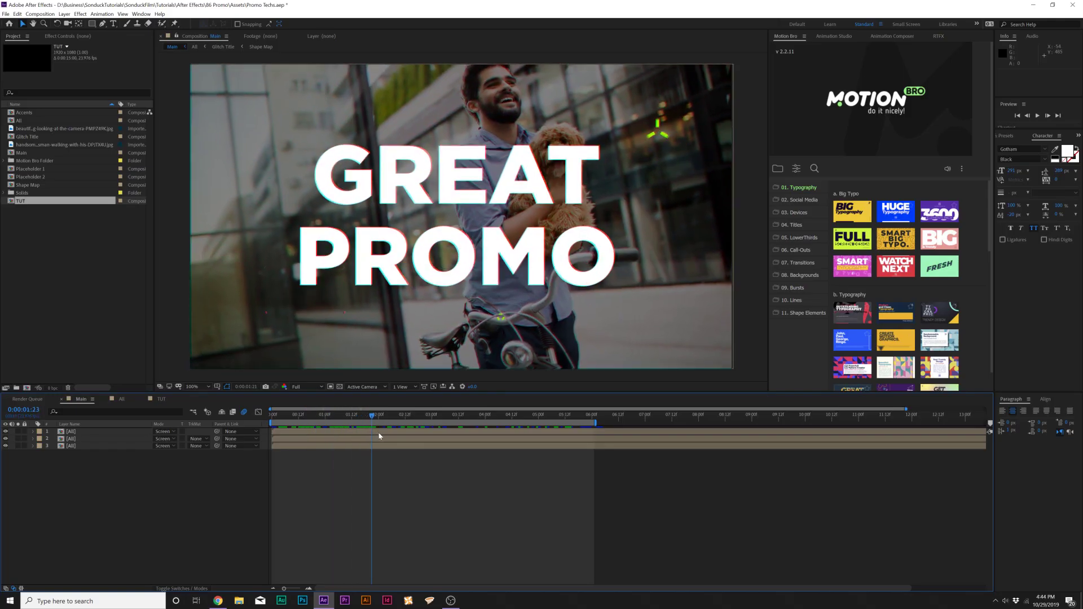
click(91, 449)
Switch to the TUT comp, inspect the Placeholder 1 precomp, and return to TUT
click(160, 399)
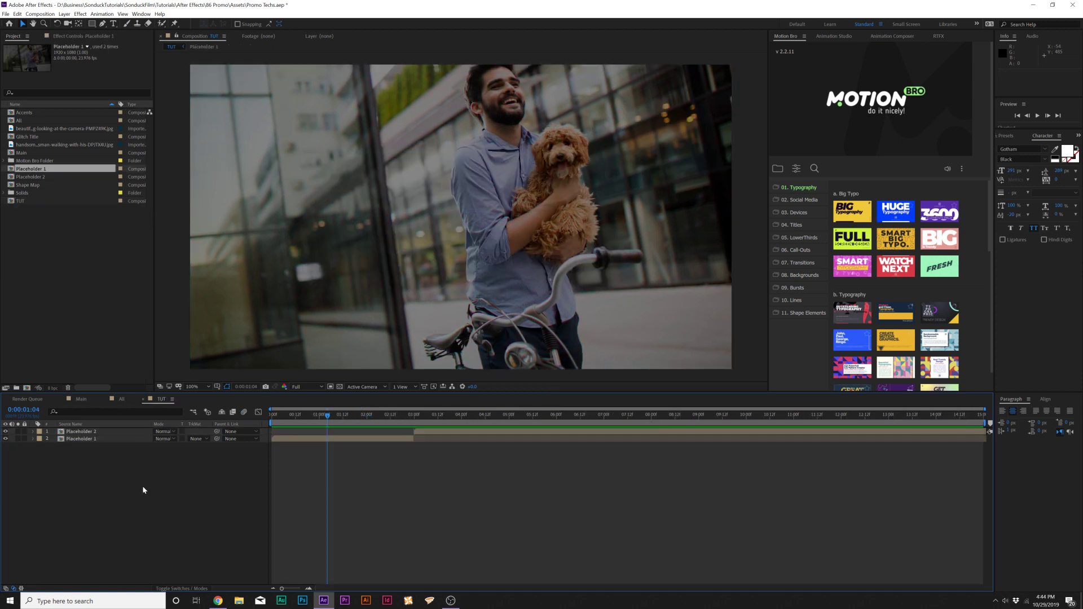
click(91, 439)
click(84, 432)
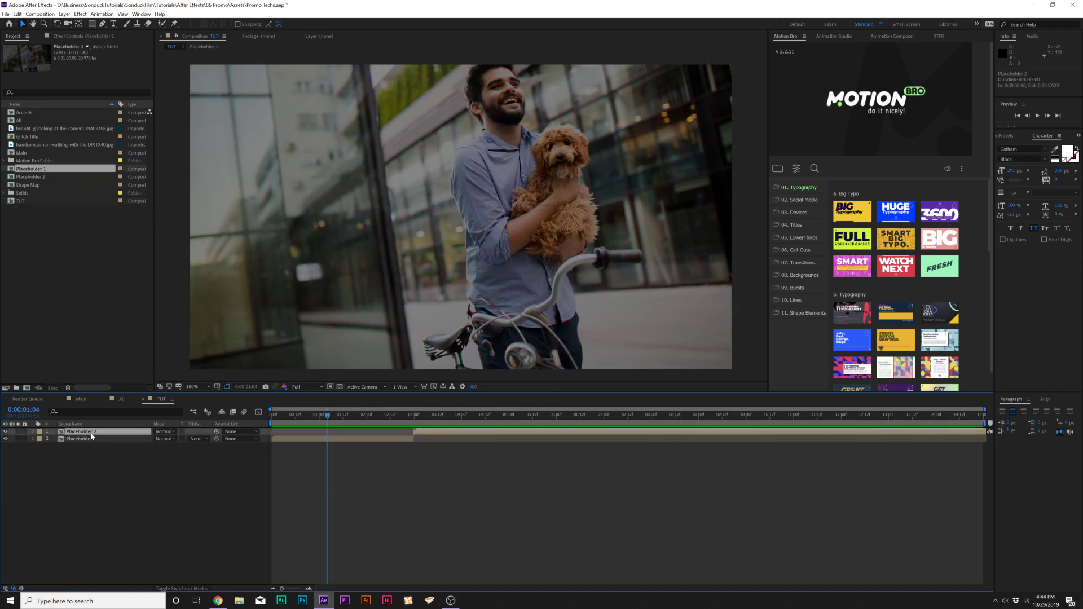
click(190, 513)
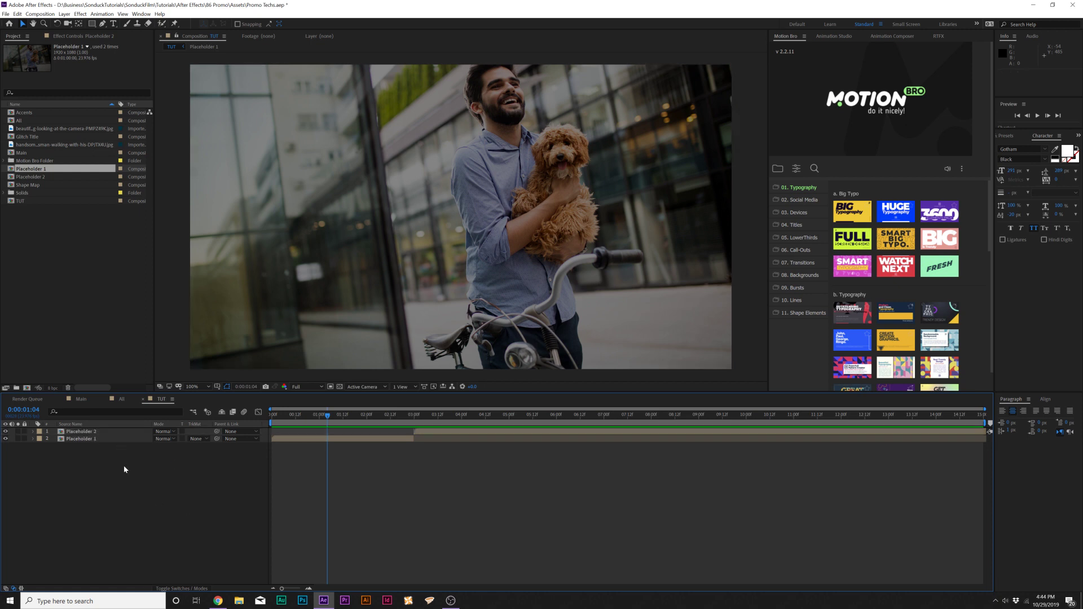
double_click(85, 439)
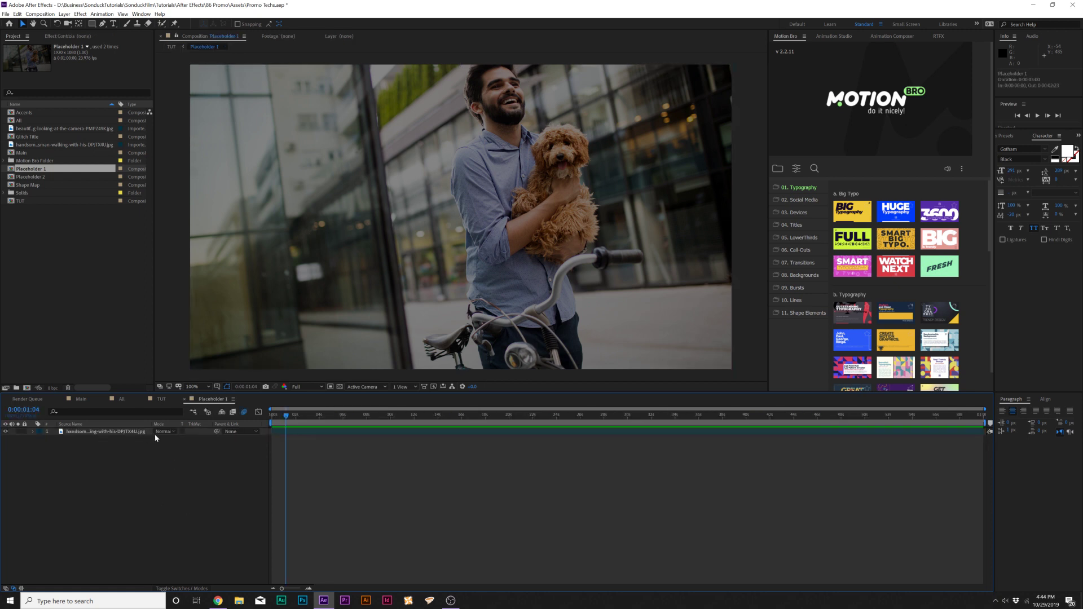
click(162, 400)
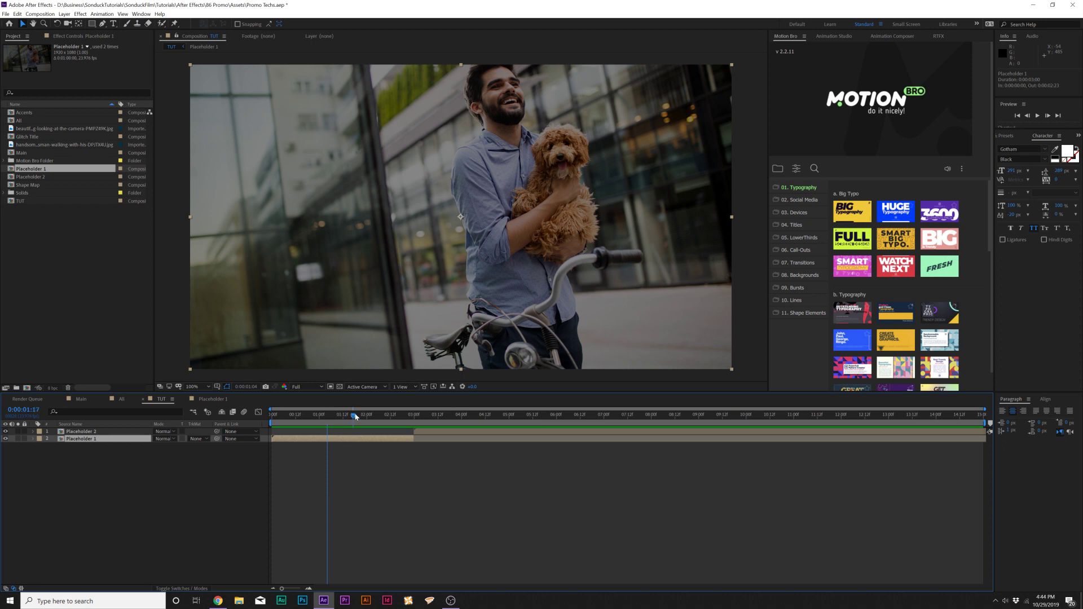
Scrub TUT between the man-with-dog and husky photos, around 0:00:01:23 and 0:00:01:17
drag(355, 416, 324, 436)
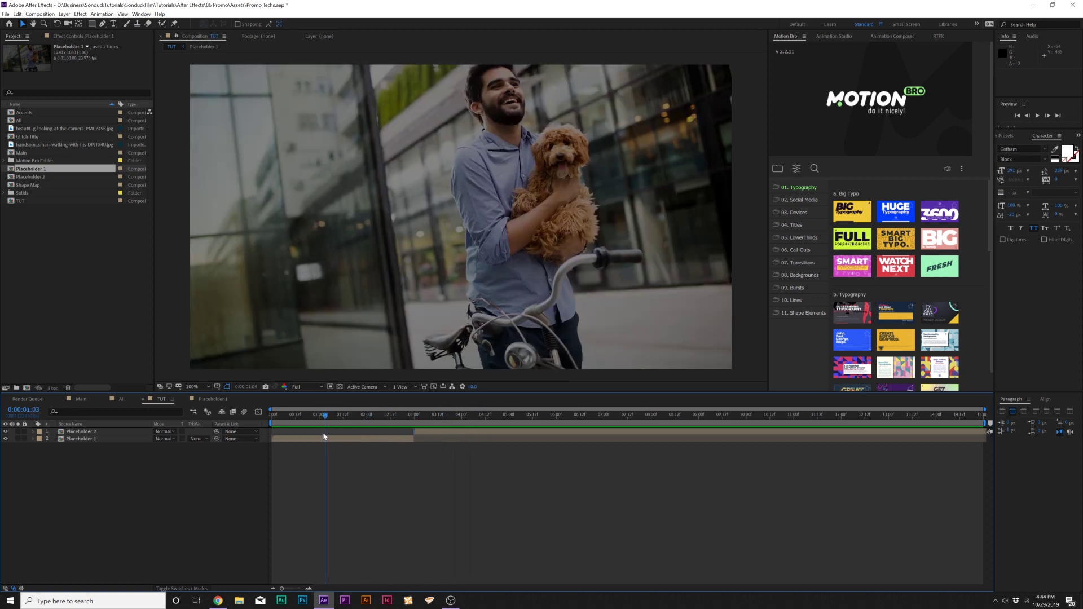
click(78, 439)
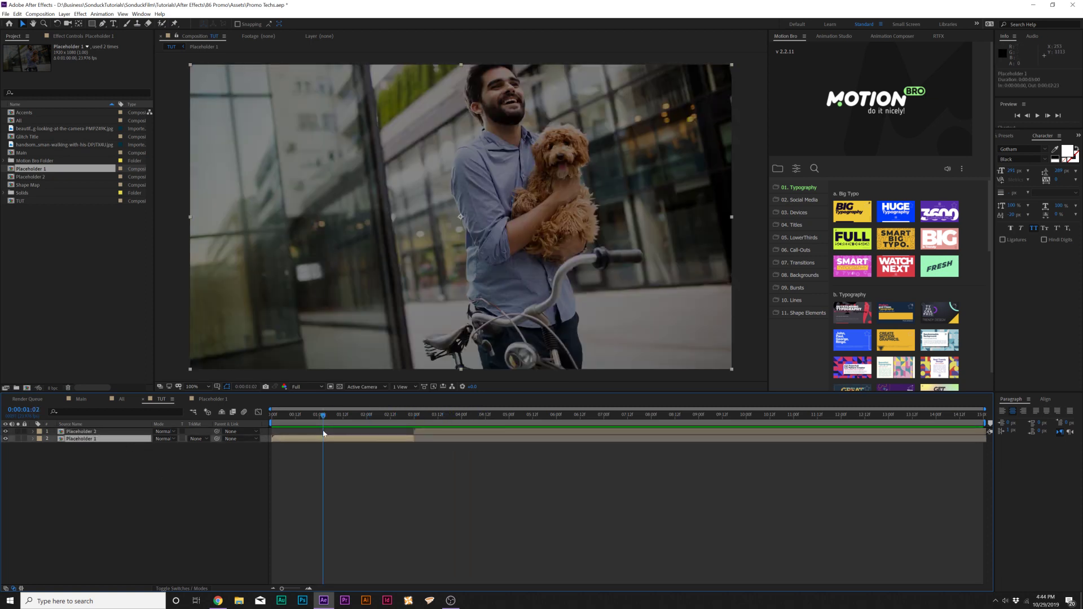
click(186, 456)
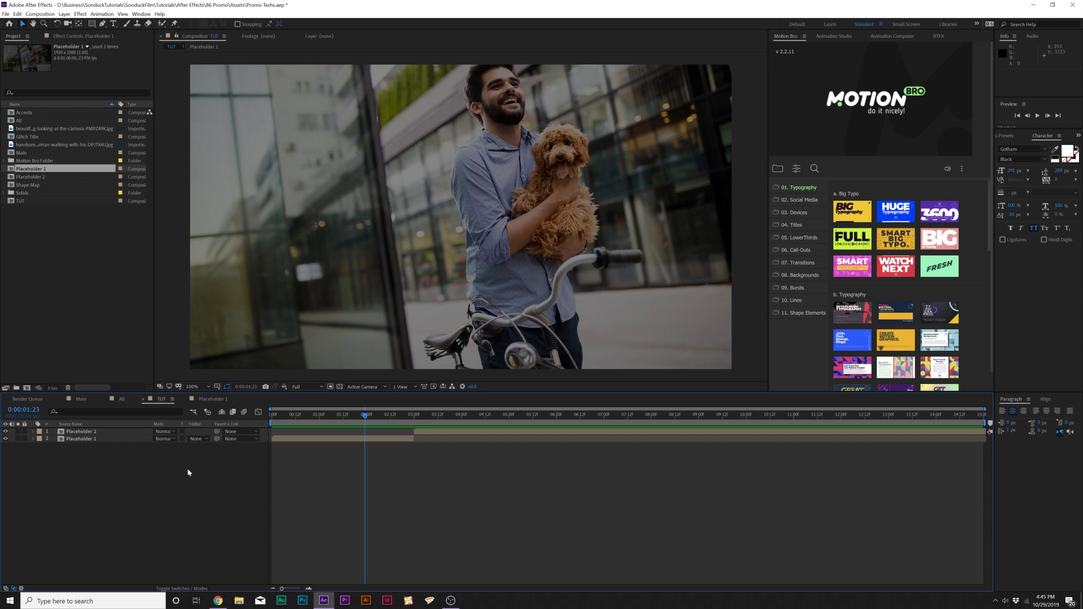
click(354, 418)
Add a new adjustment layer at the transition point and name it Transition
drag(419, 420, 360, 420)
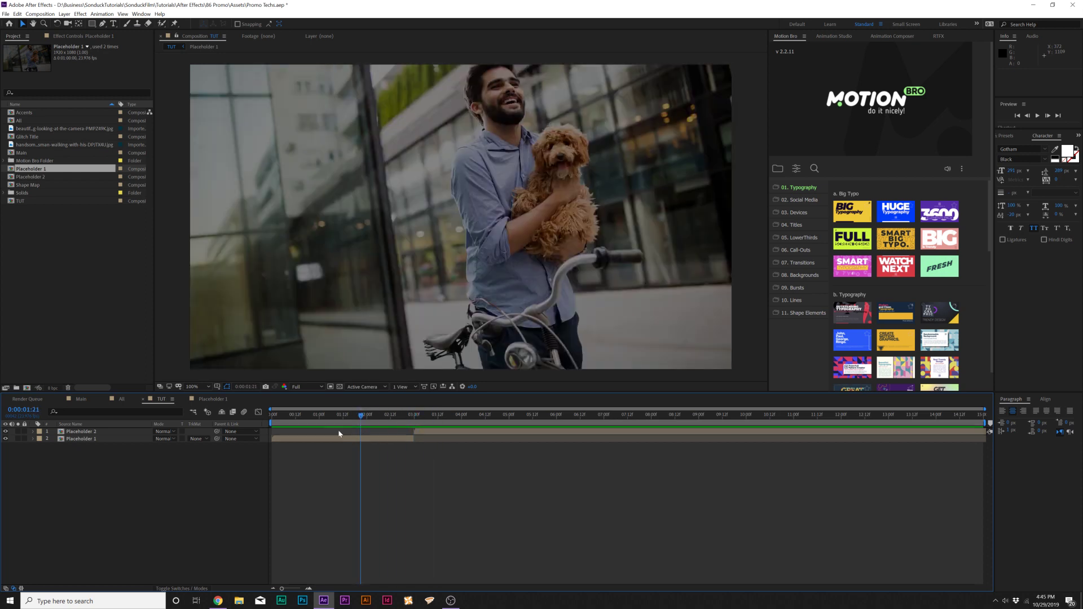
click(64, 15)
mouse_move(72, 23)
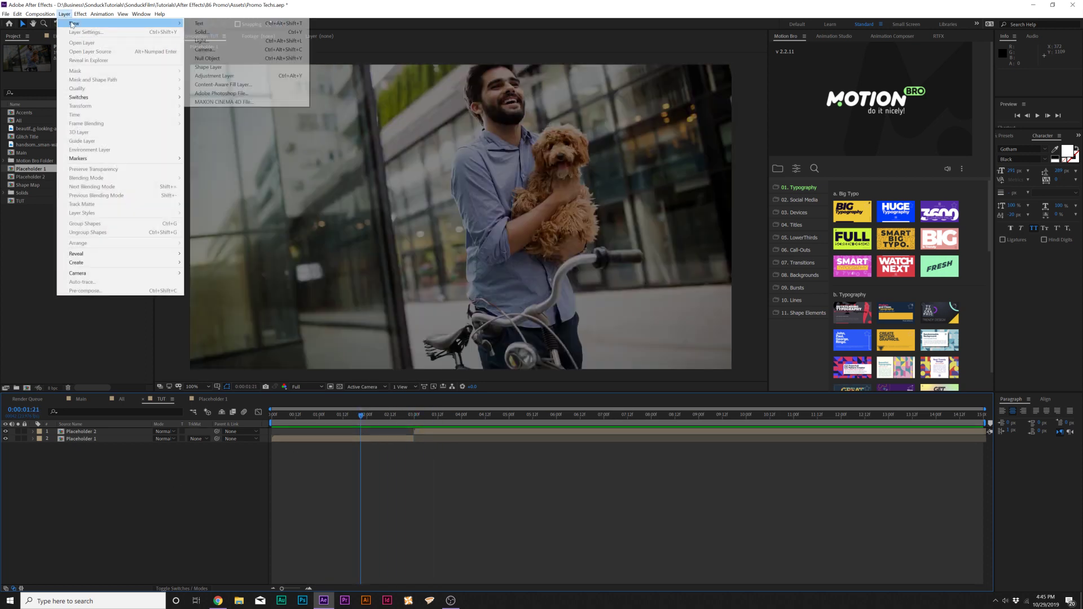
click(223, 78)
key(Return)
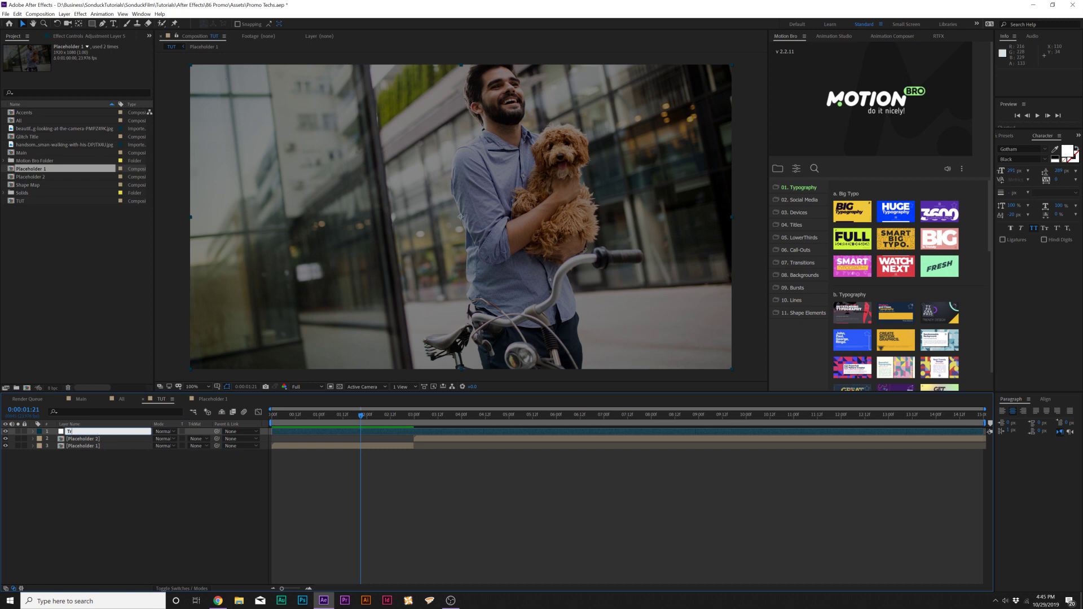
text(Transition)
key(Return)
Apply Motion Tile to Transition and drag Tile Center vertically toward the husky photo
click(80, 15)
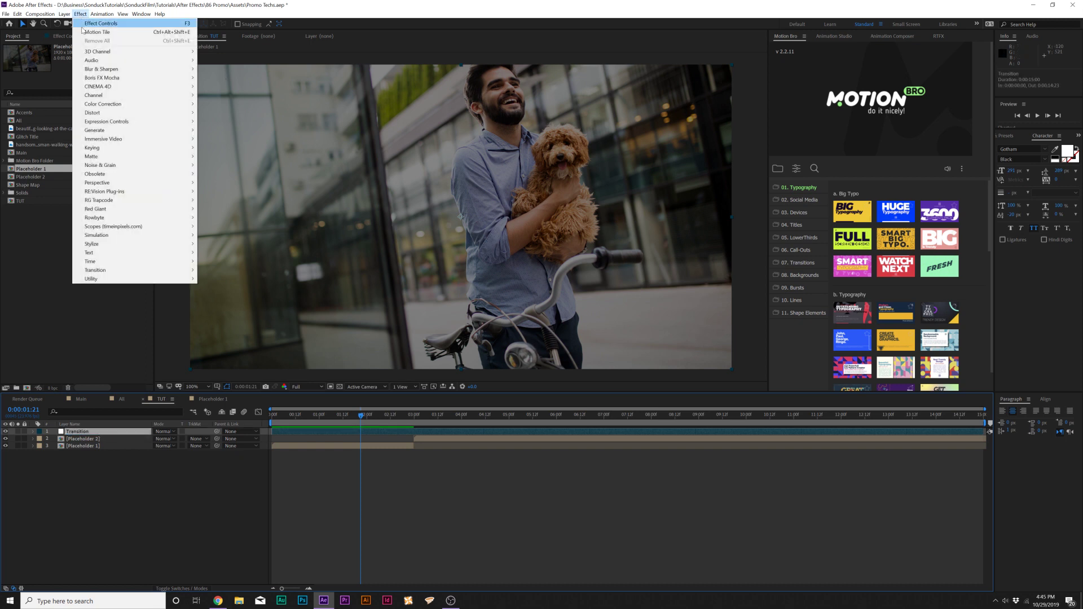
mouse_move(191, 247)
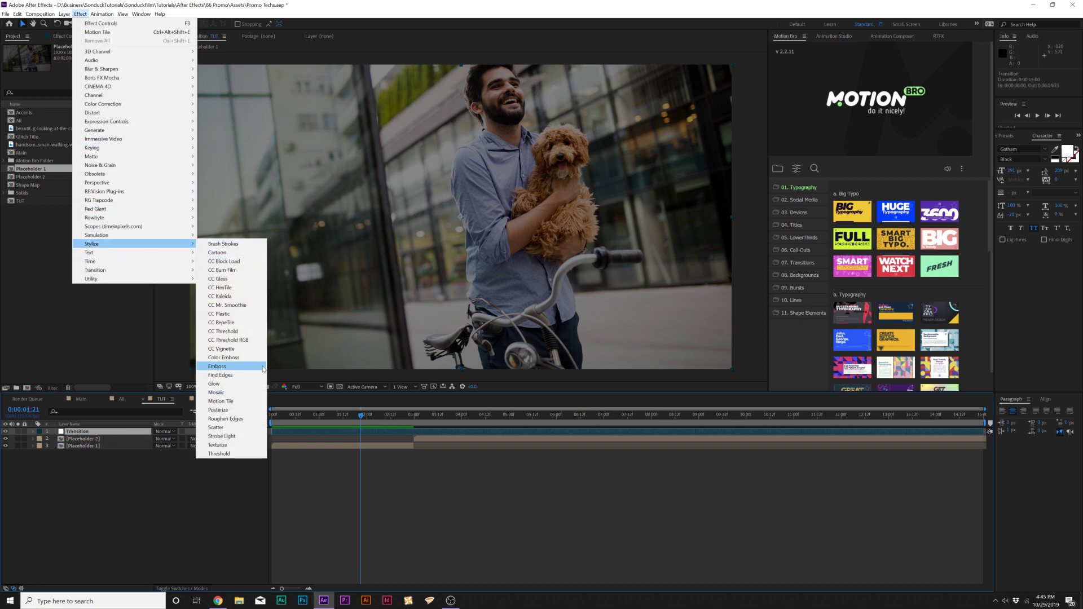
click(221, 401)
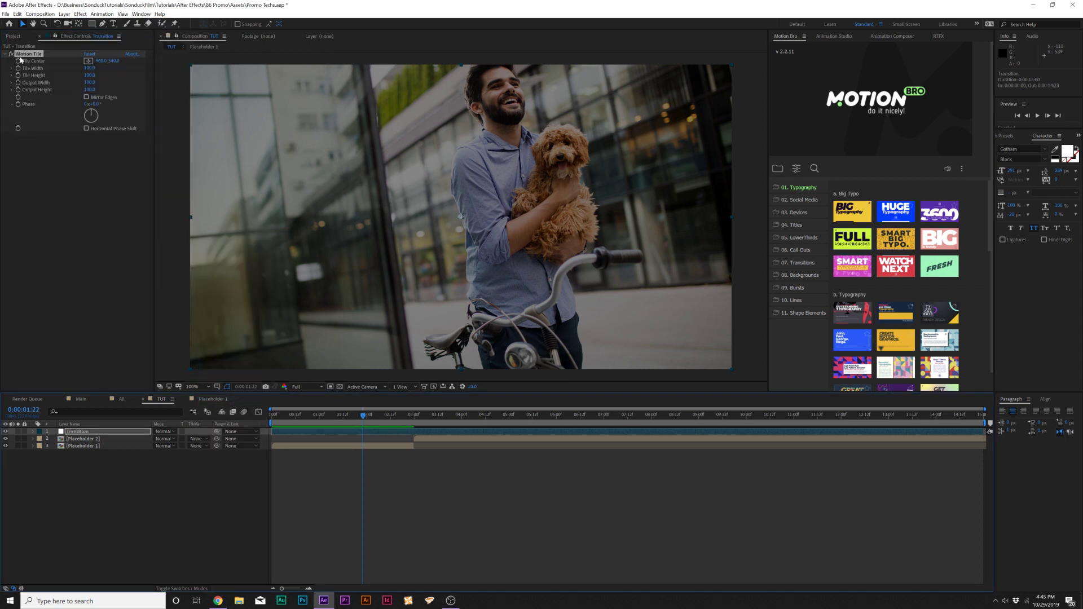
drag(414, 419, 467, 420)
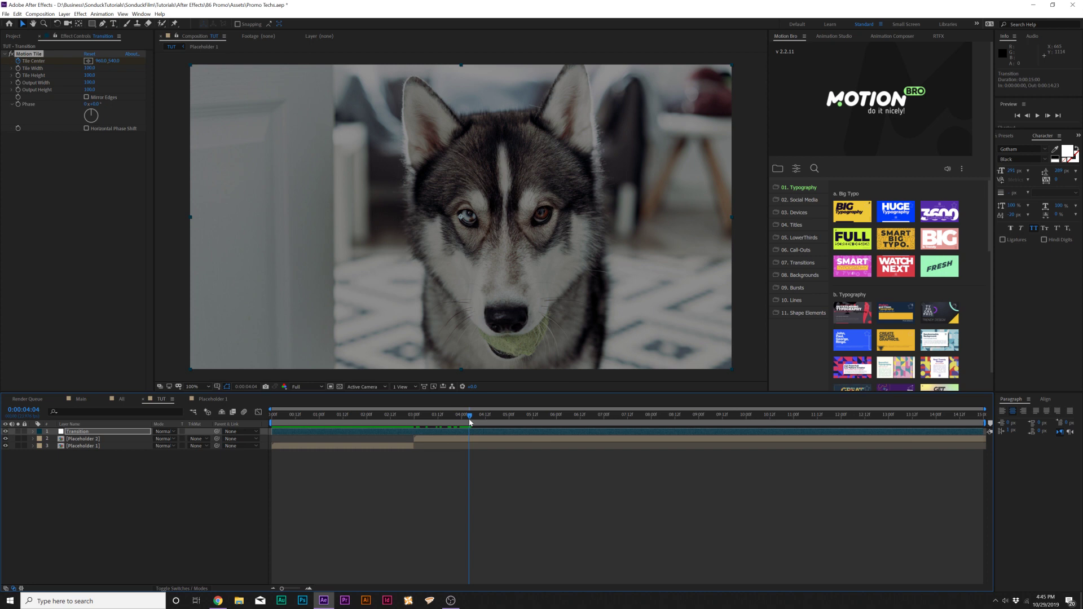
drag(98, 62, 119, 65)
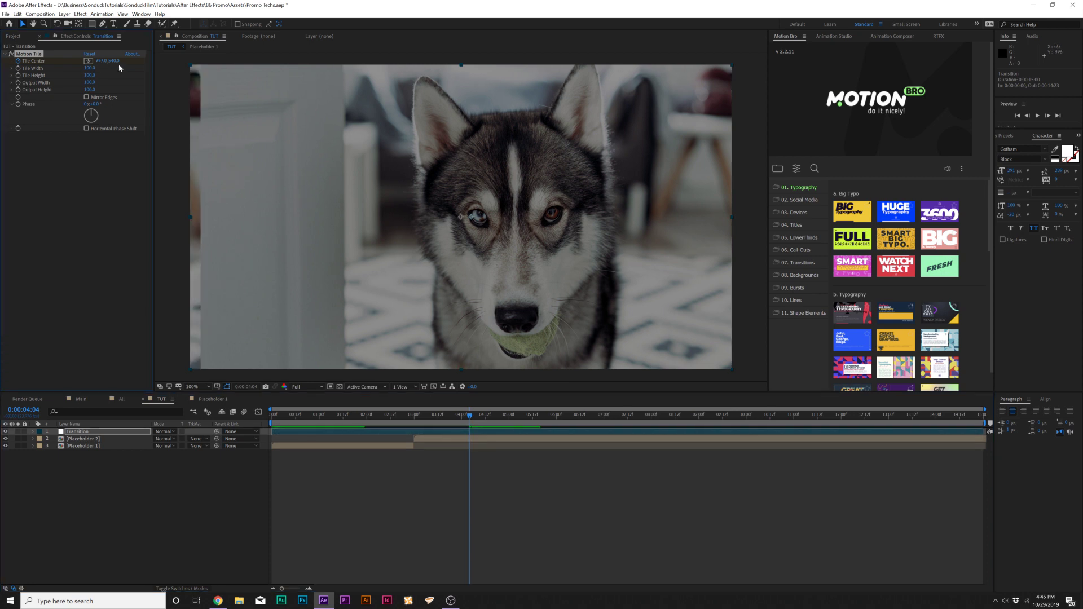
key(ctrl+z)
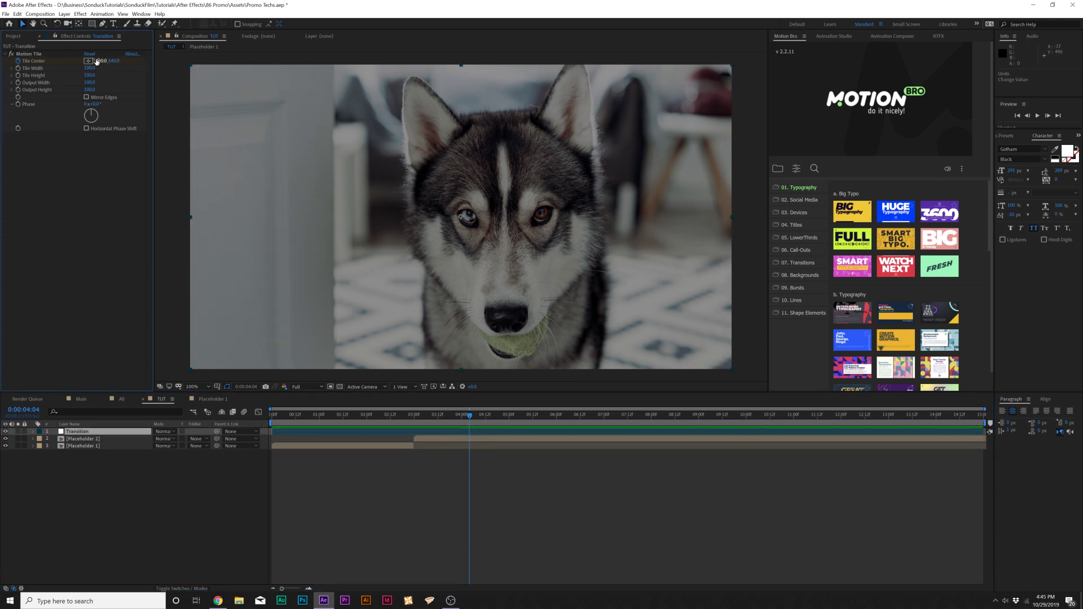
drag(113, 63, 973, 273)
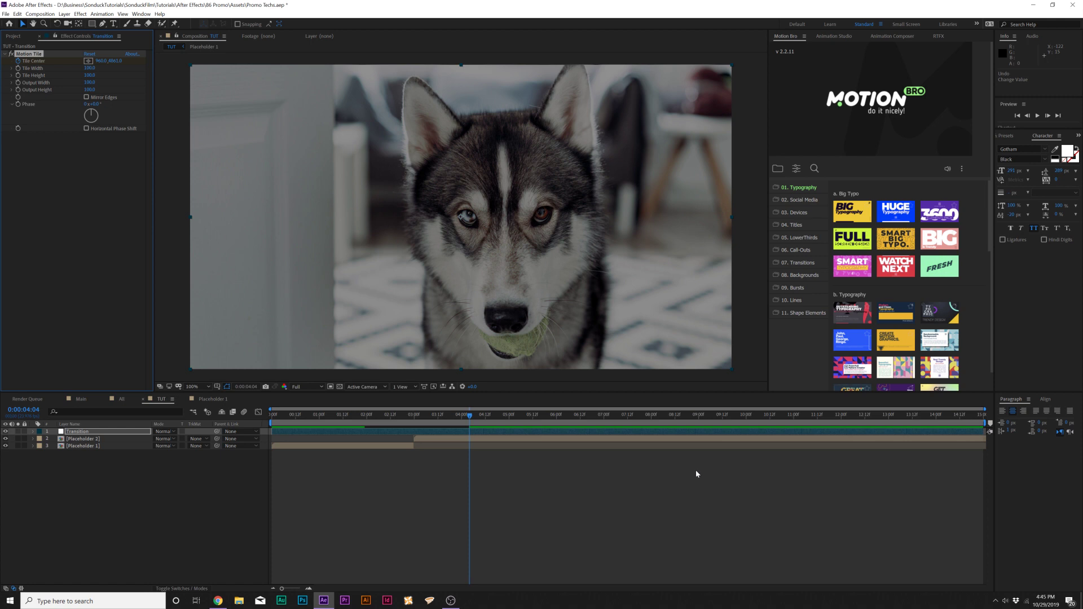
Check the Tile Center keyframes, enable motion blur on Transition, and preview the slide
key(u)
drag(495, 442, 319, 448)
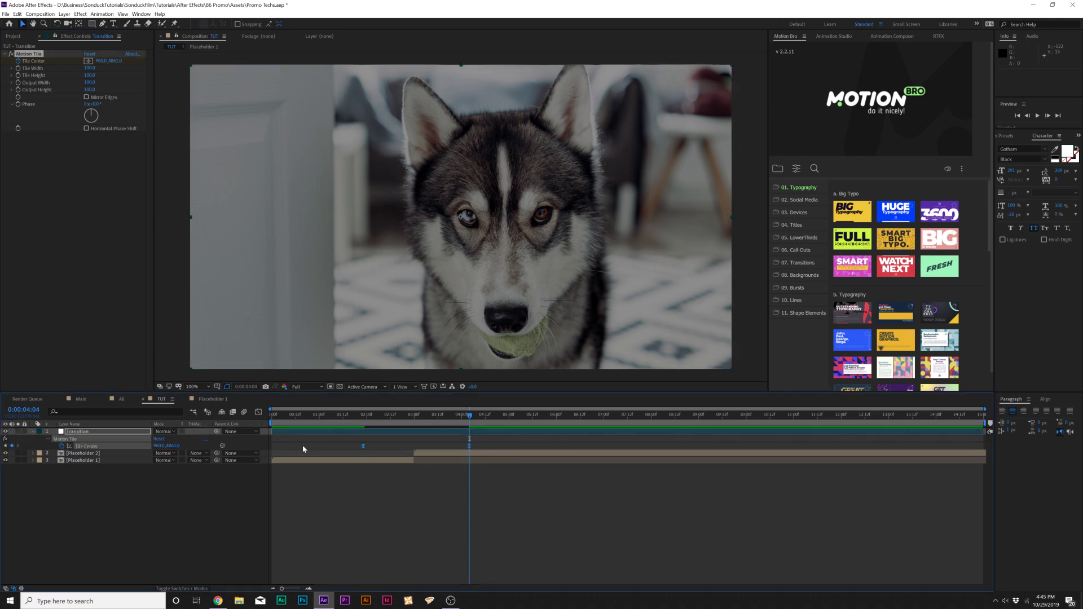
key(u)
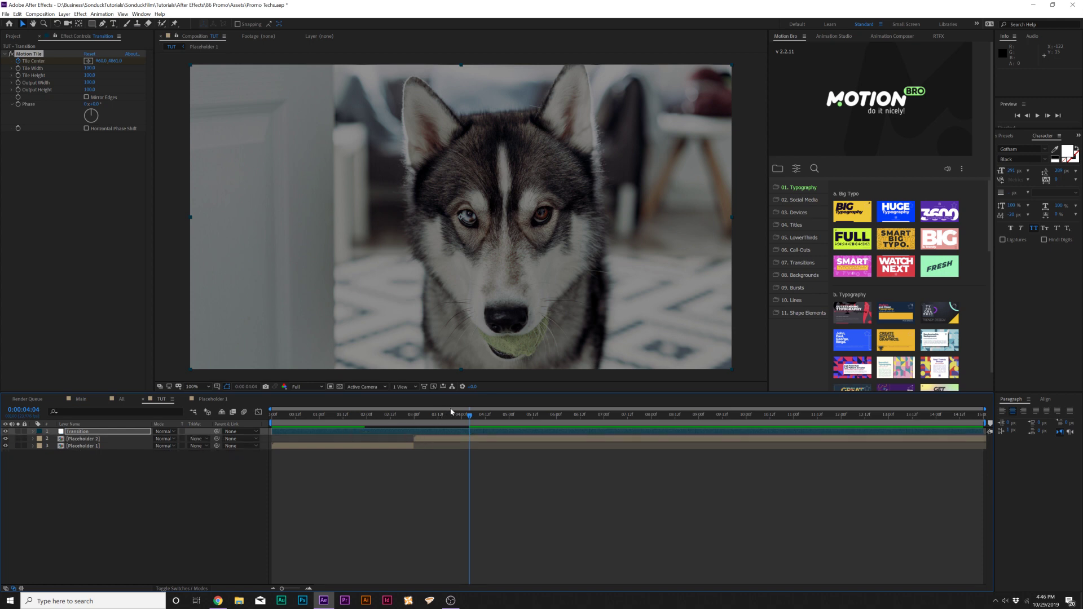
drag(378, 415, 446, 425)
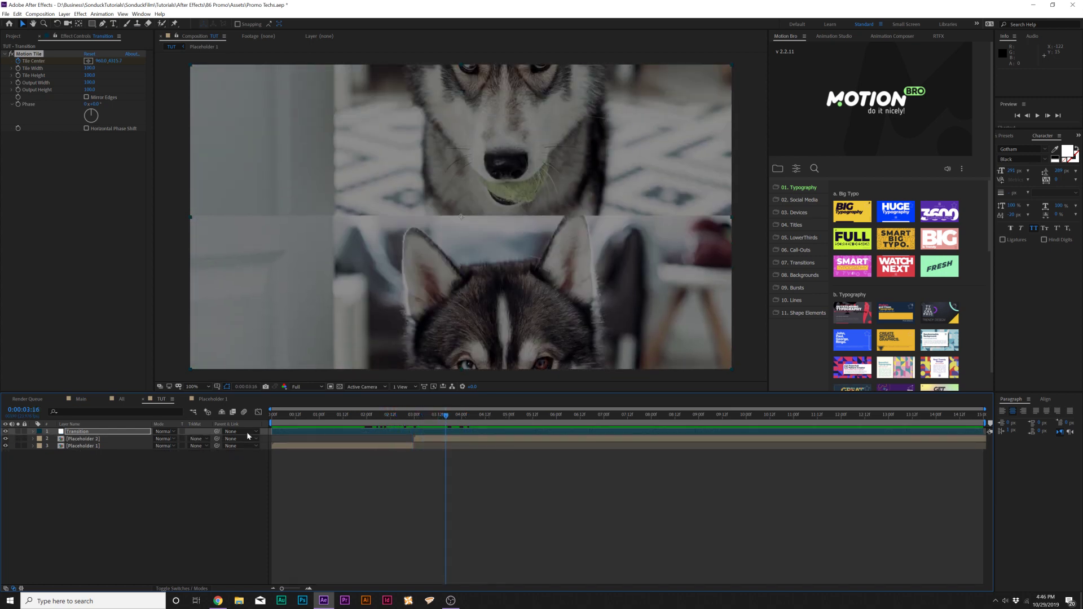
click(169, 588)
click(188, 431)
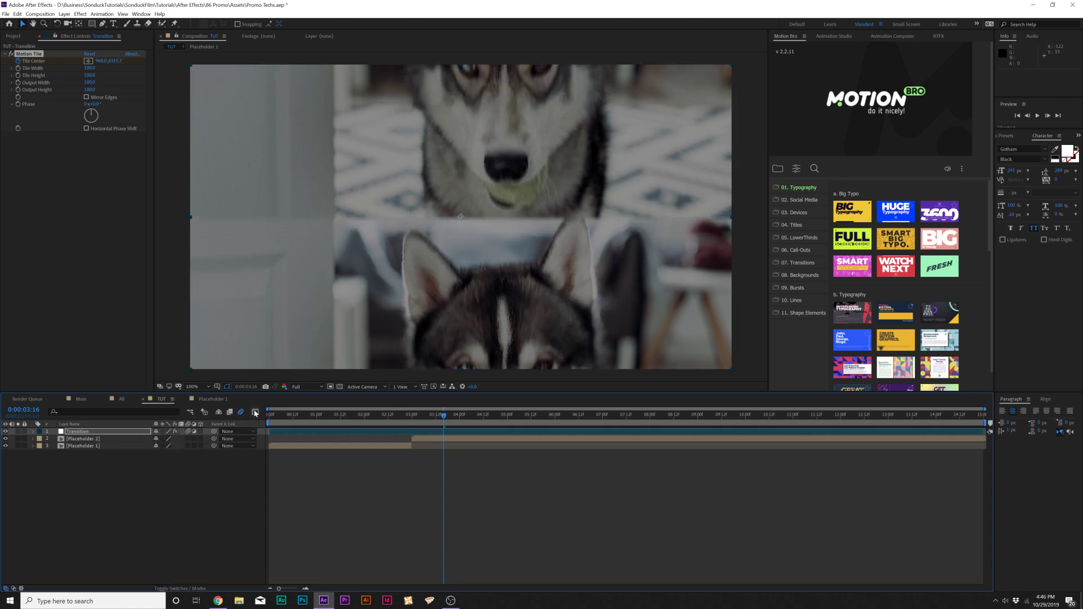
key(space)
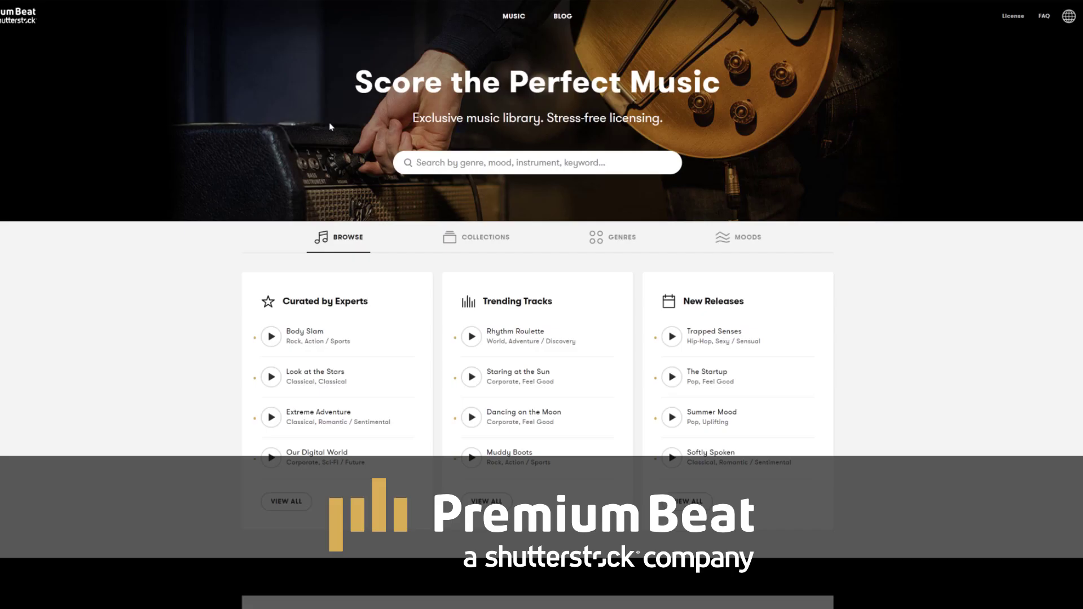
Audition the Positive Ideas track and add the Action / Sports mood filter to the Electronic results
scroll(298, 143, down, 5)
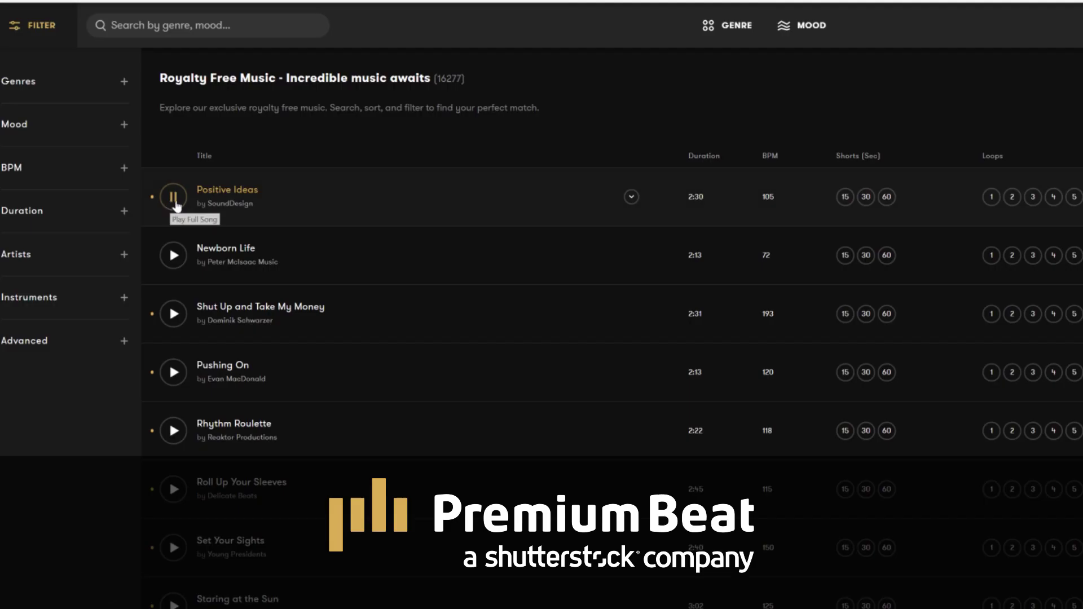
click(173, 197)
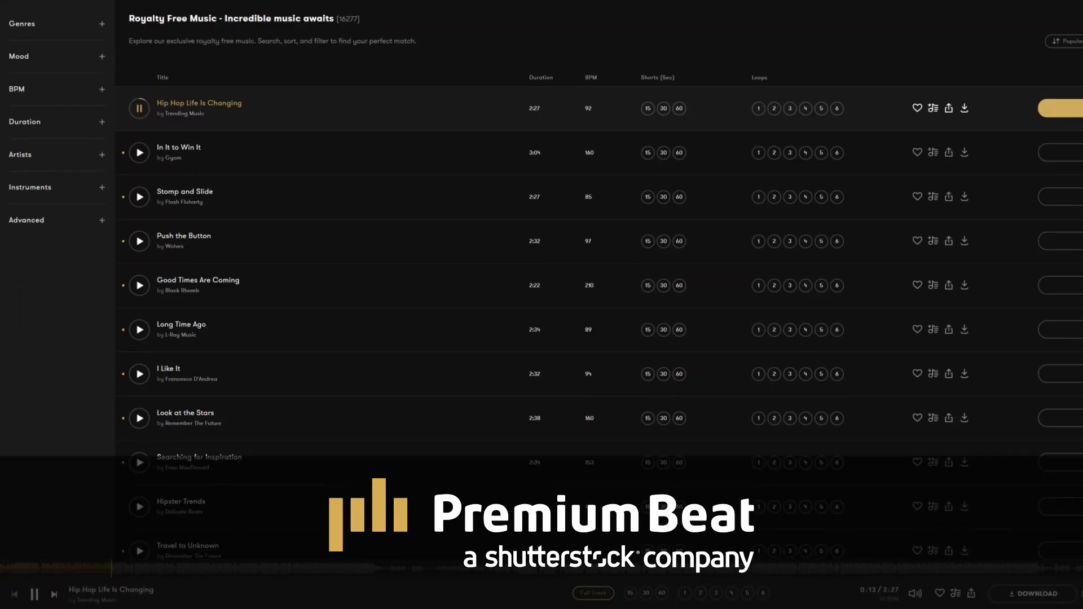
scroll(541, 282, down, 3)
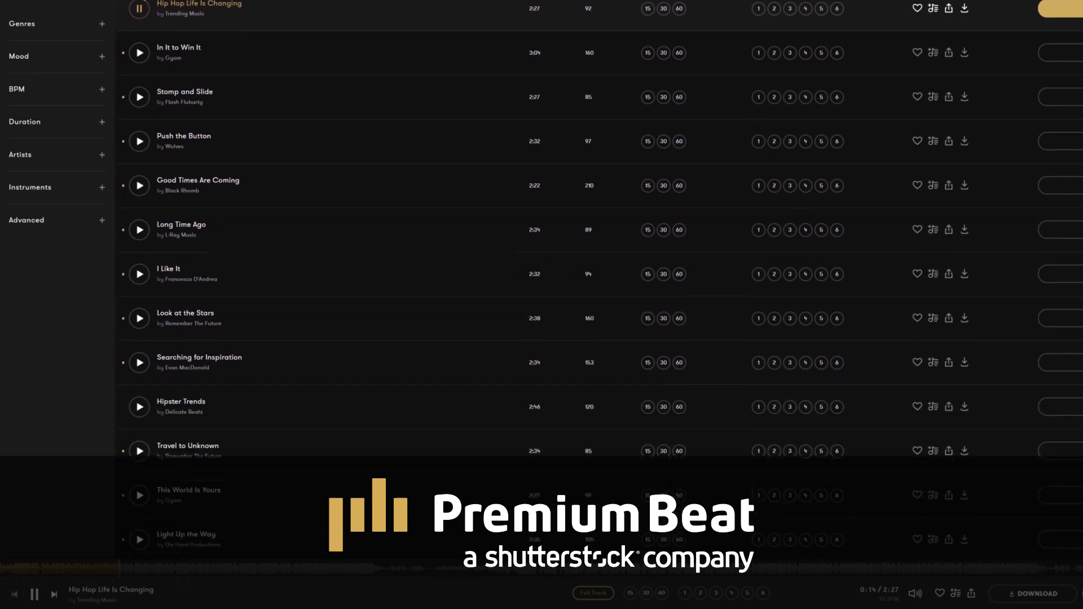
scroll(541, 282, down, 5)
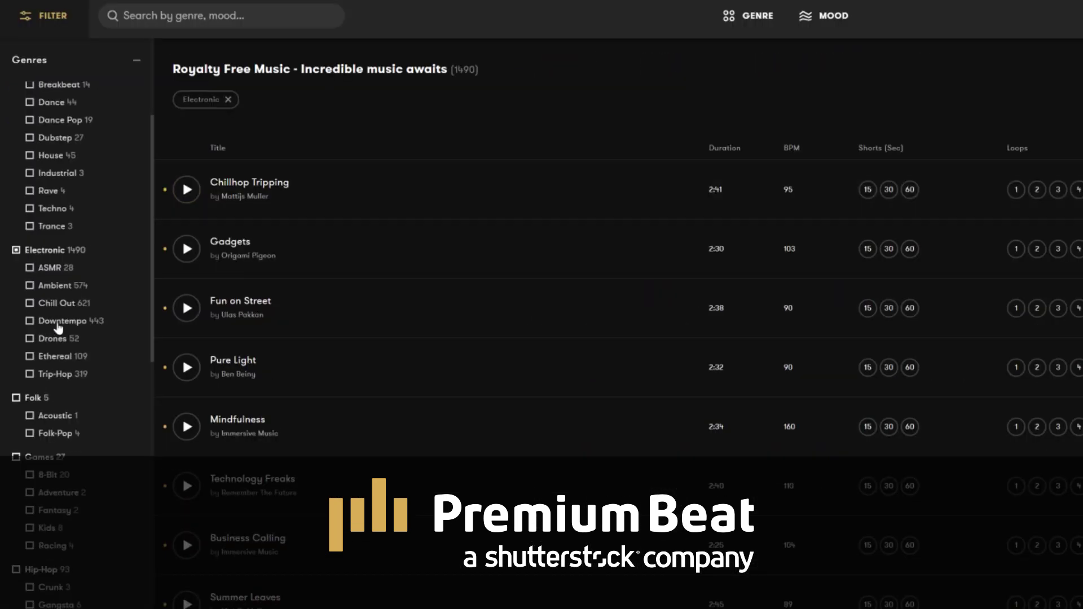
scroll(57, 333, down, 10)
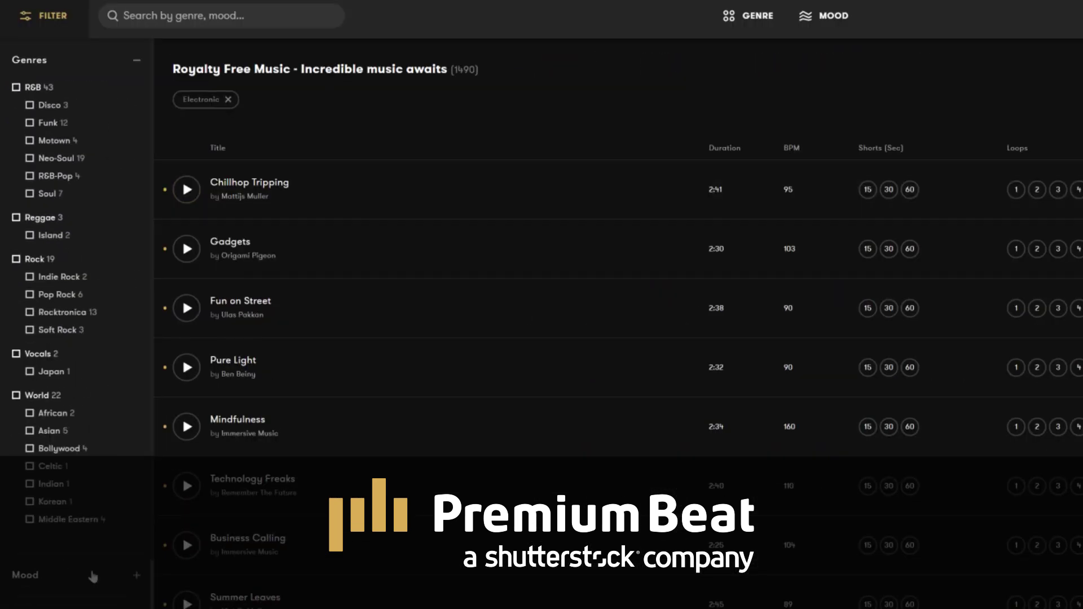
scroll(59, 284, up, 3)
click(58, 238)
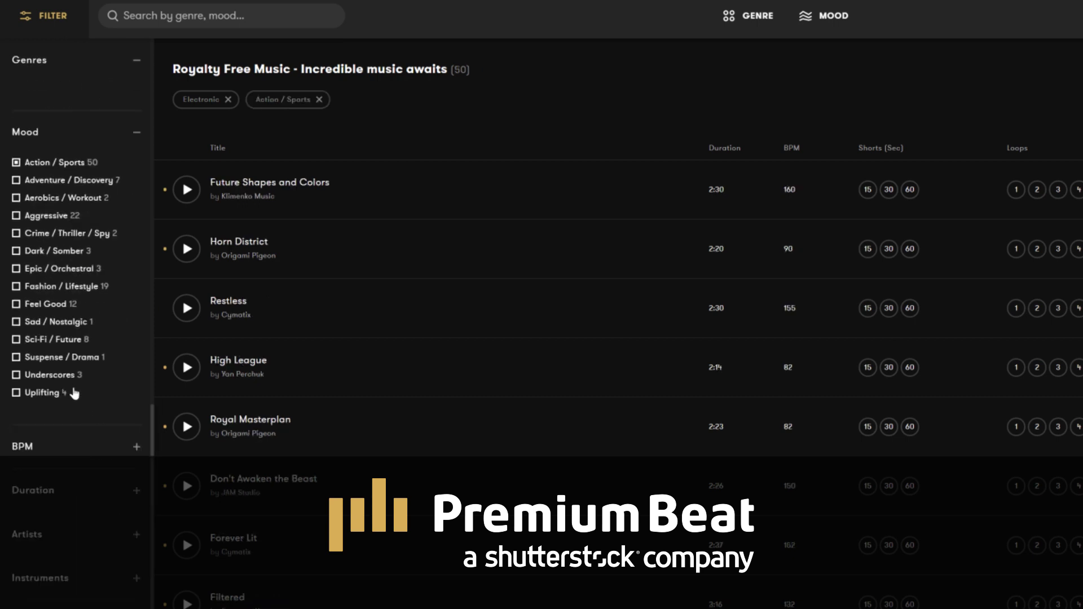
scroll(80, 455, down, 1)
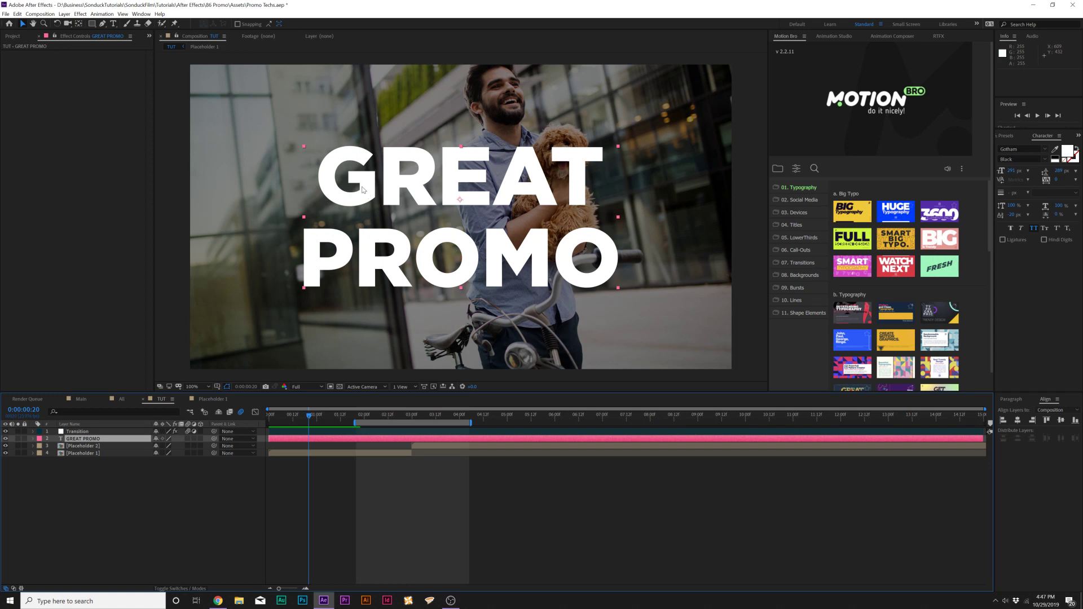
drag(284, 417, 343, 418)
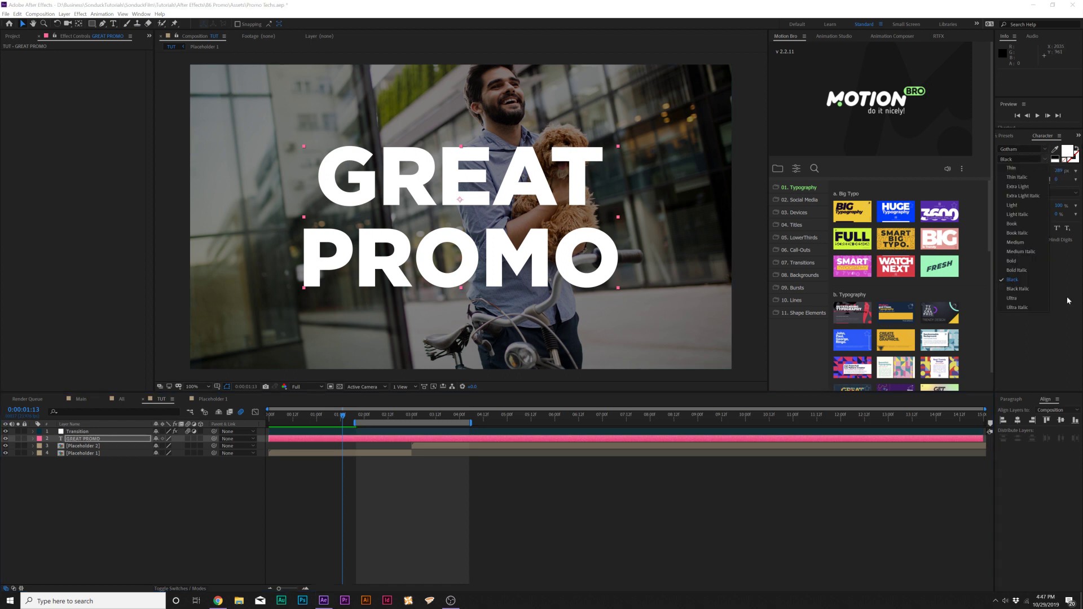
click(1046, 163)
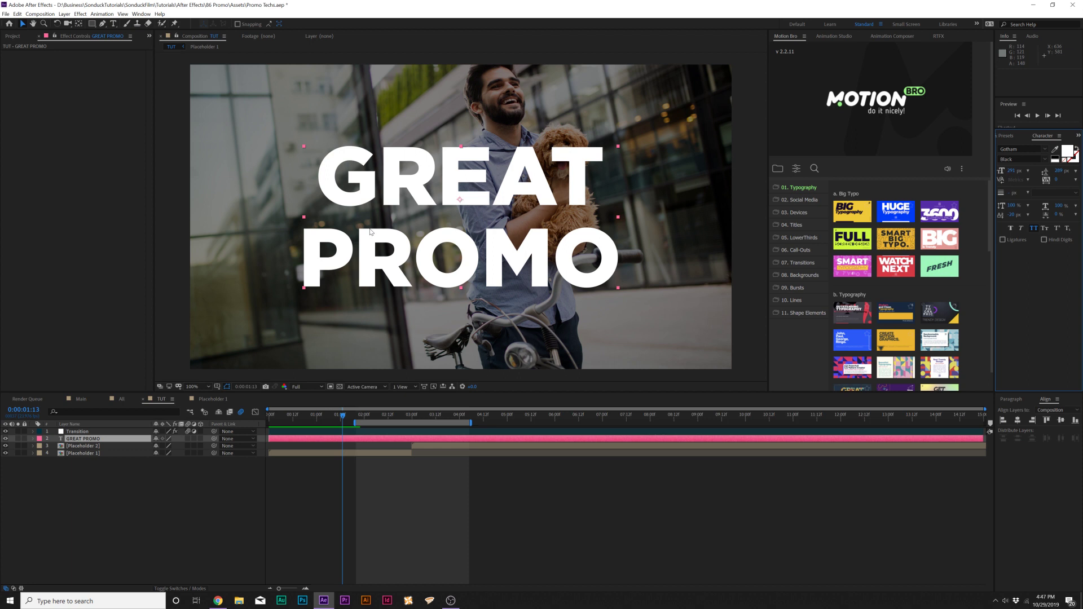
Add a Position animator to GREAT PROMO, pushing the text off frame right to 1560
click(32, 439)
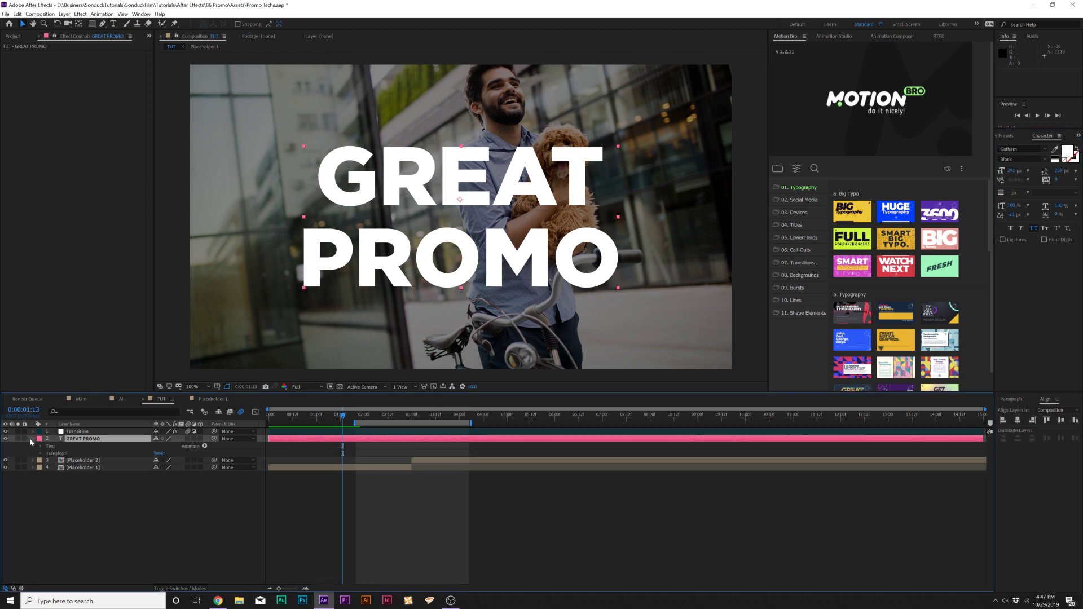
click(205, 447)
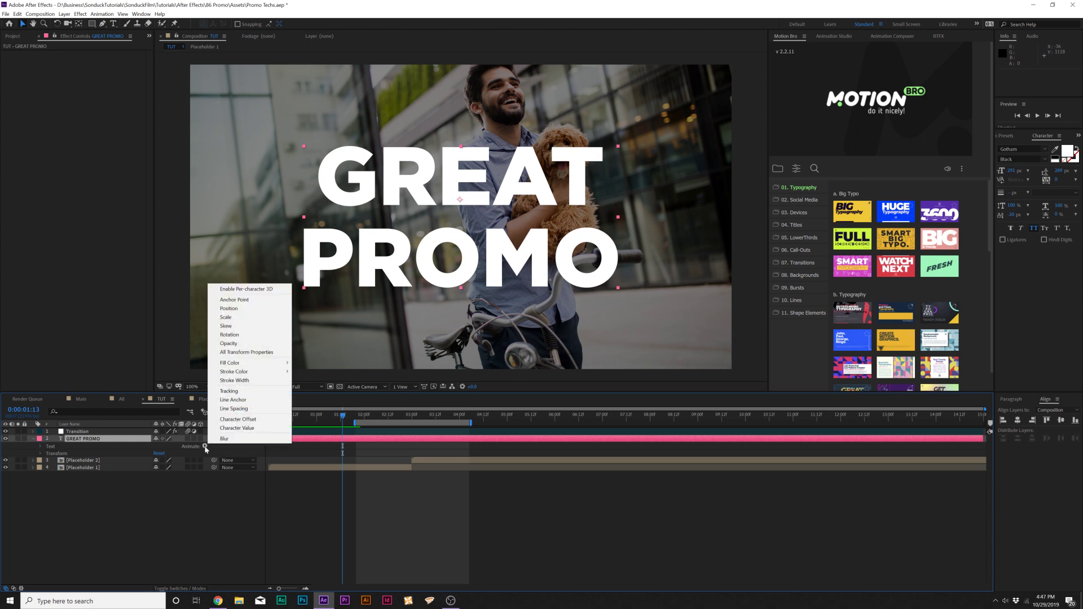
click(229, 308)
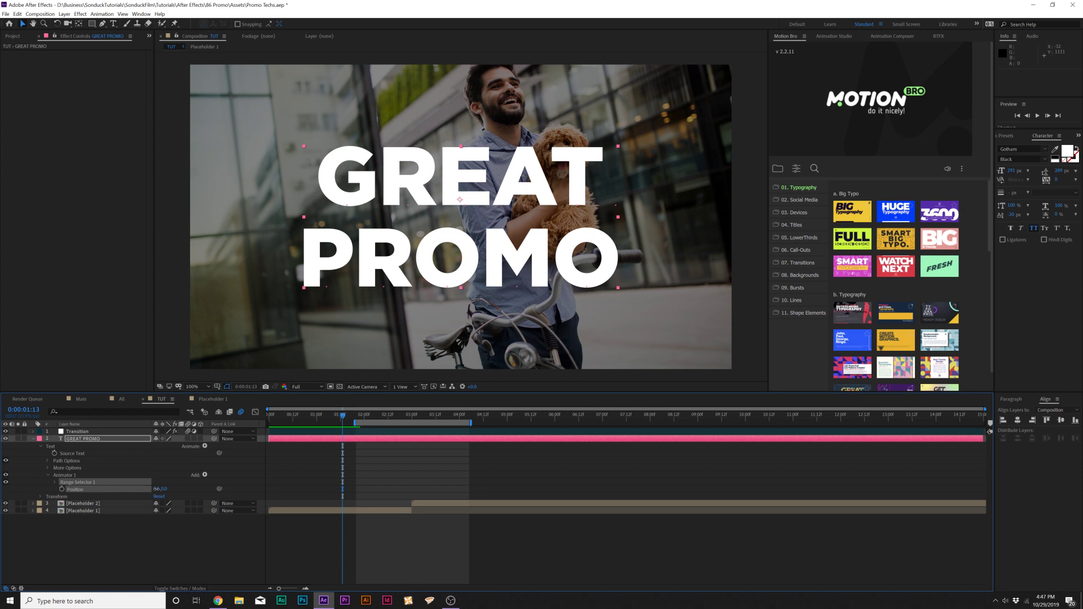
drag(157, 488, 829, 483)
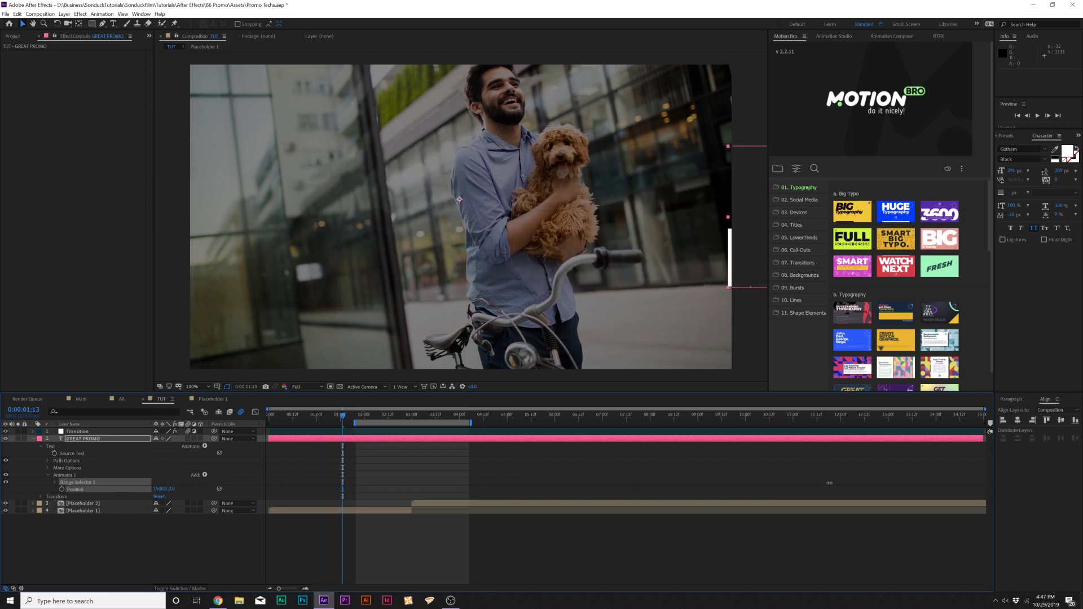
Keyframe the Range Selector Start from 0% to 100% and preview the title arriving
click(55, 482)
key(Home)
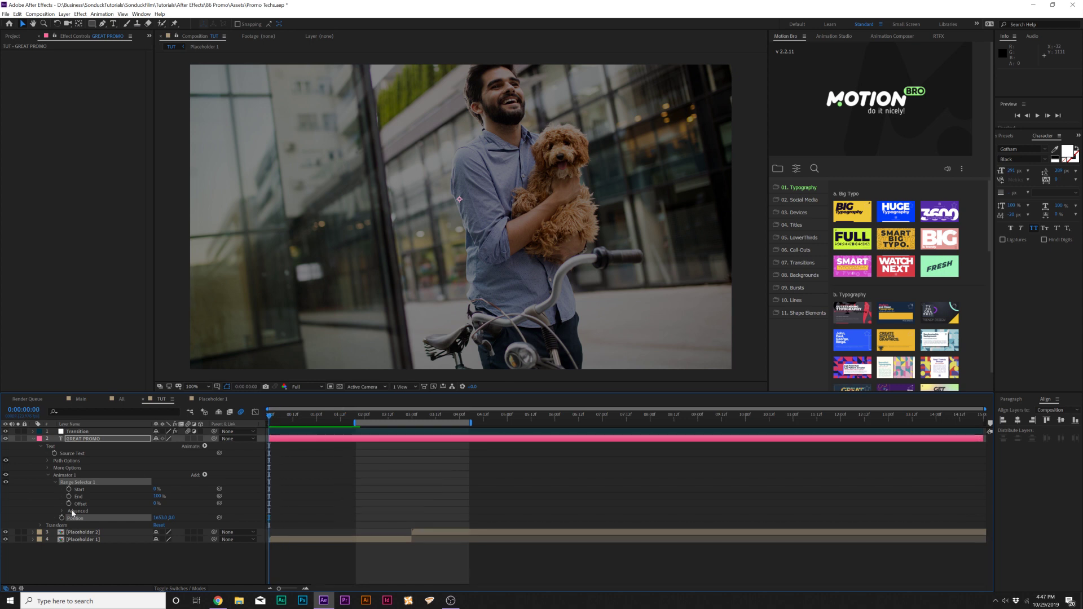
click(69, 489)
mouse_move(296, 417)
mouse_down()
mouse_move(326, 422)
mouse_move(311, 422)
mouse_up()
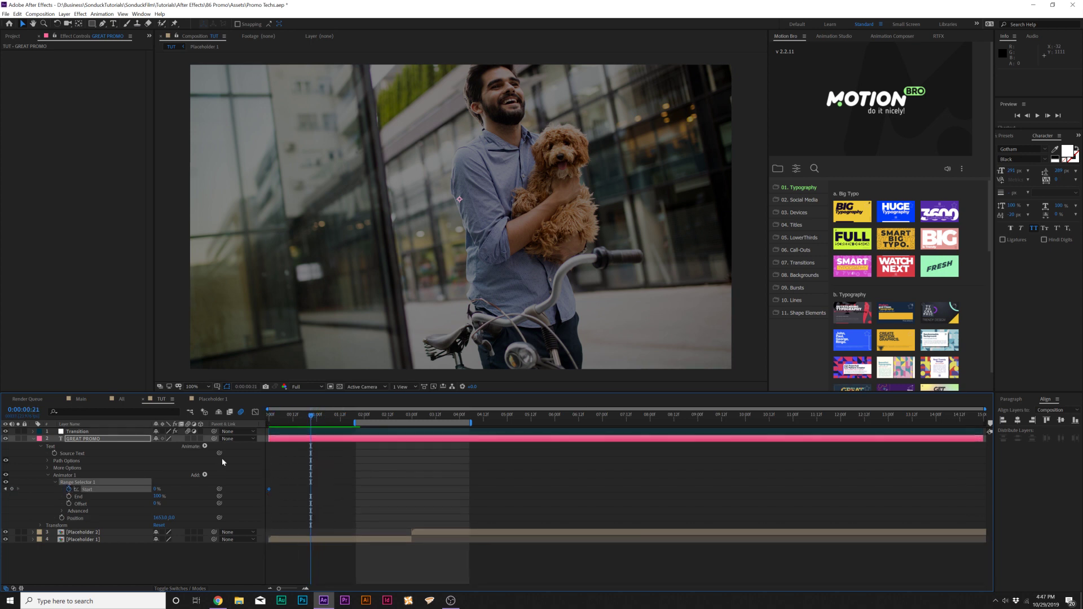
drag(155, 494, 289, 415)
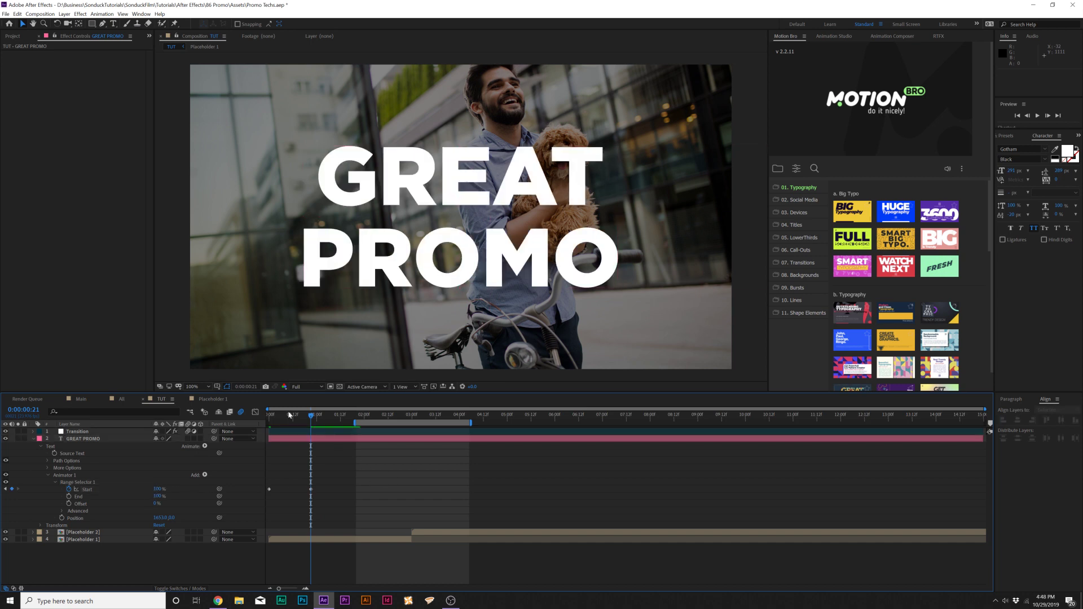
click(267, 418)
key(space)
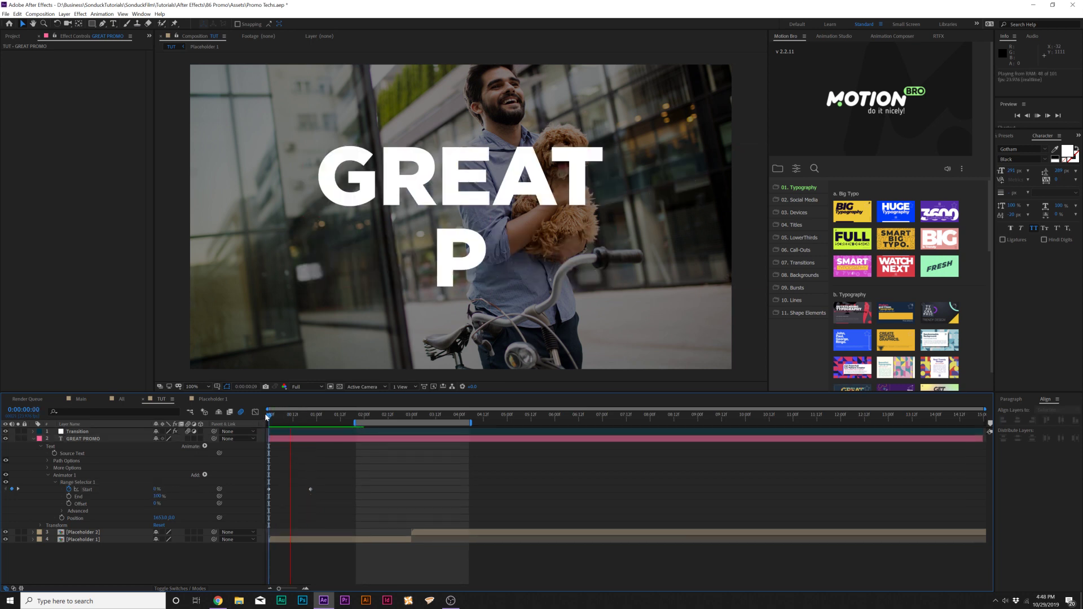
drag(325, 478, 303, 495)
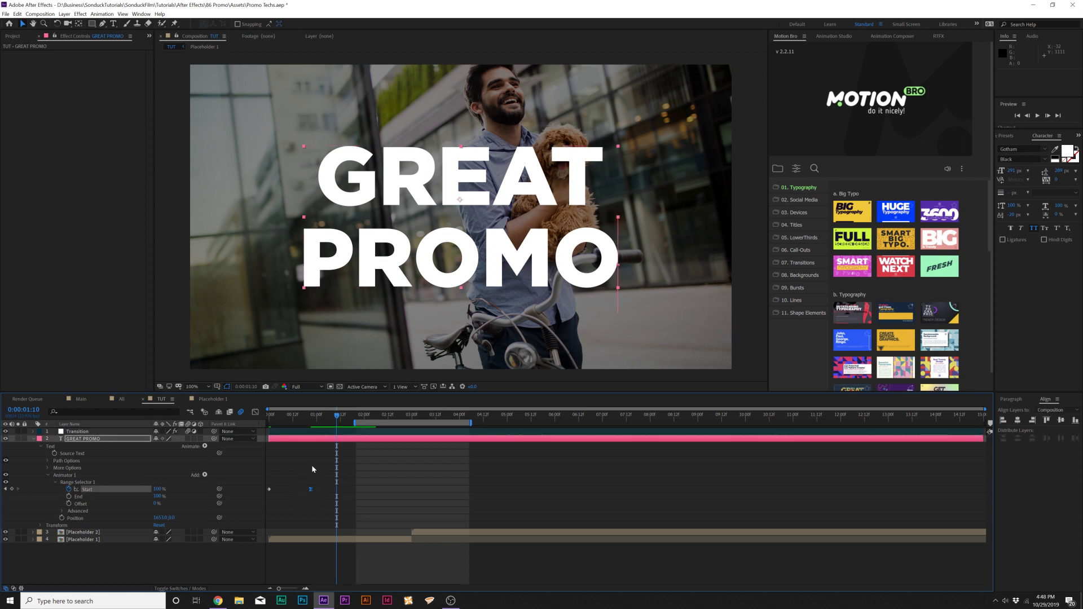
click(311, 469)
key(space)
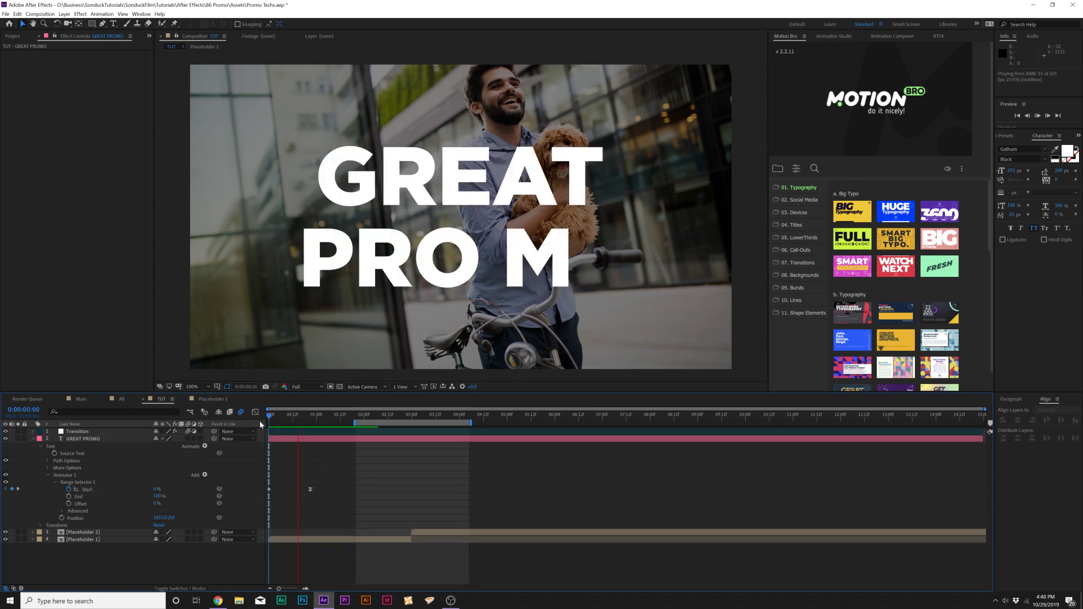
click(208, 484)
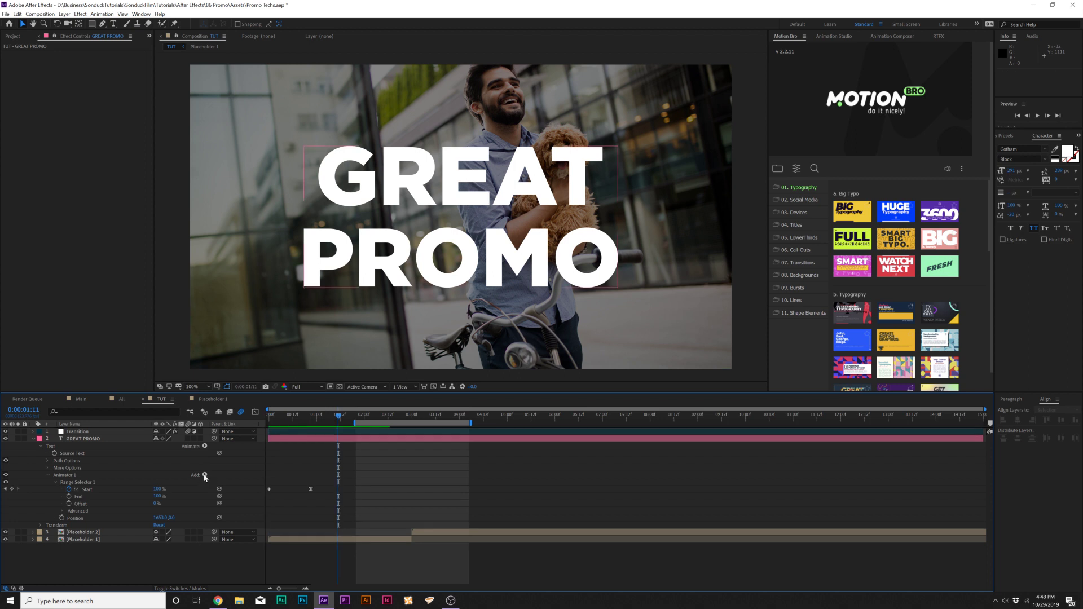
Add Opacity at 0% and Scale to the title animator so text fades in shrinking
click(205, 476)
mouse_move(222, 478)
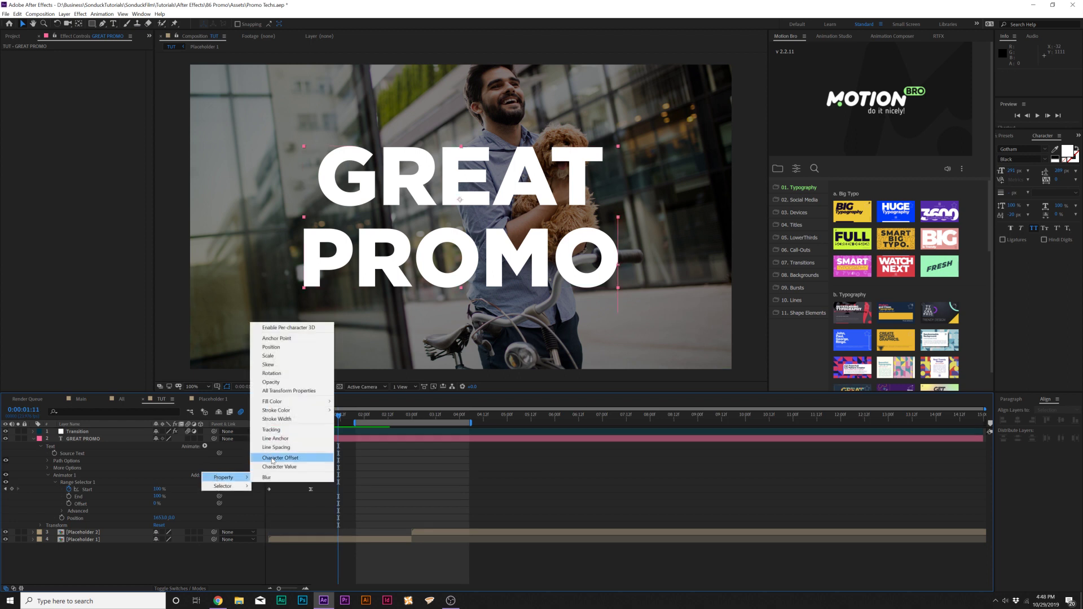
click(274, 384)
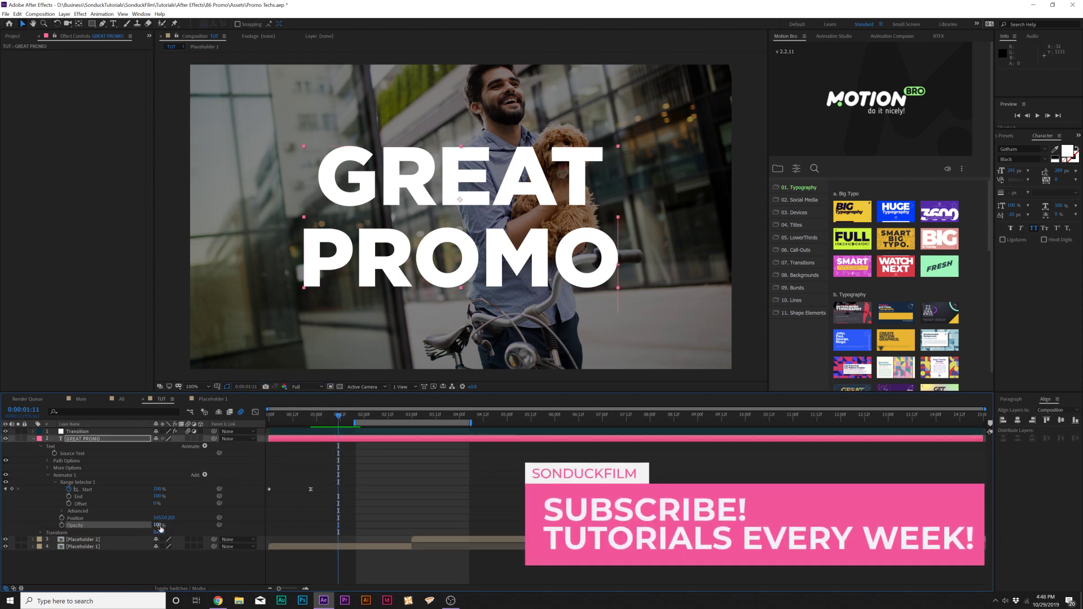
drag(158, 525, 126, 525)
drag(272, 418, 314, 423)
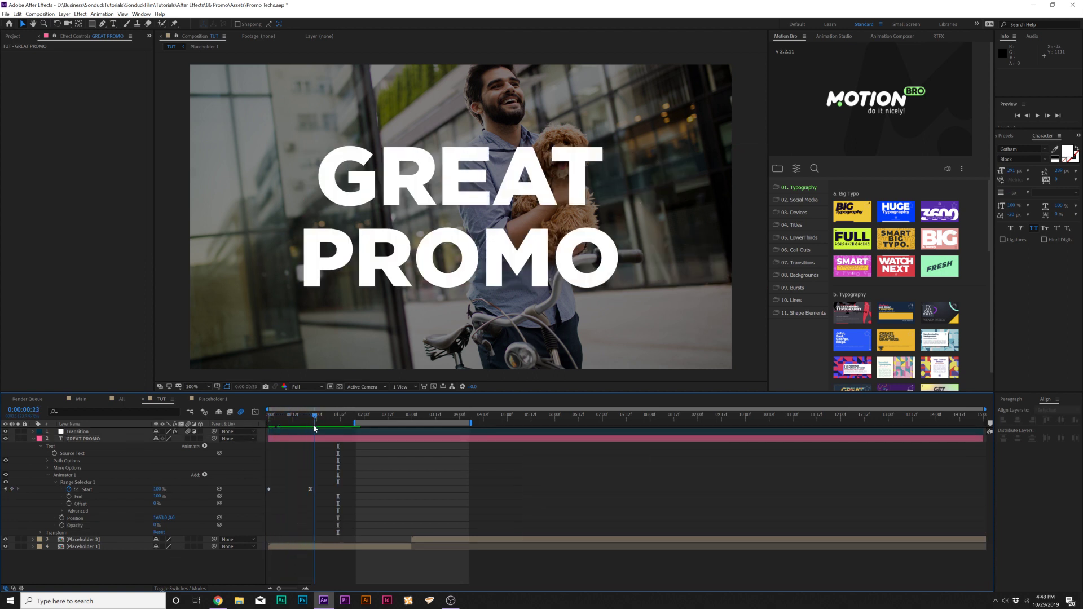
click(204, 475)
mouse_move(221, 478)
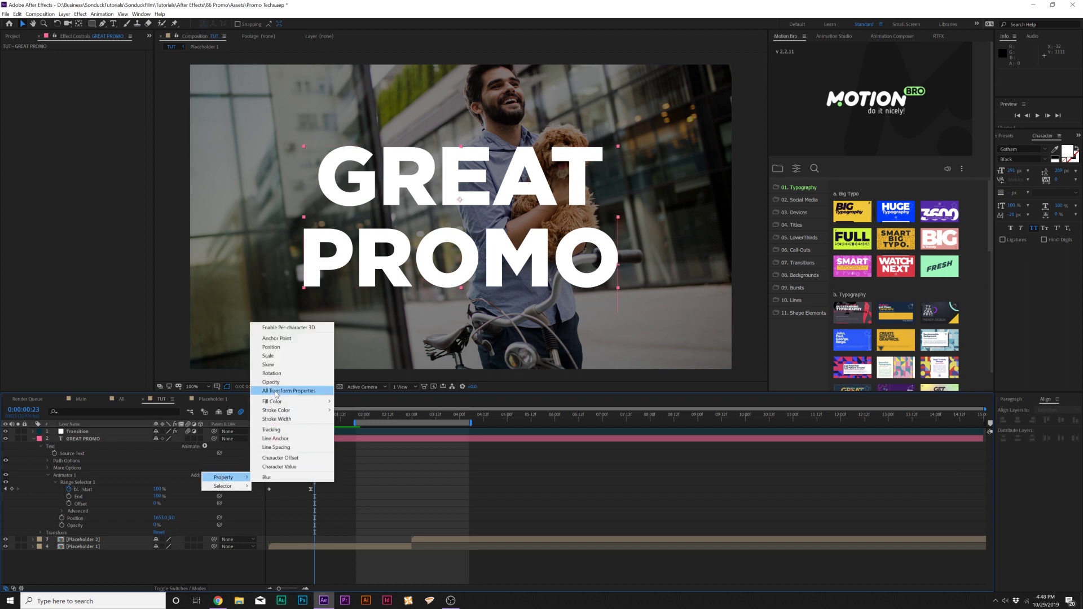
click(268, 356)
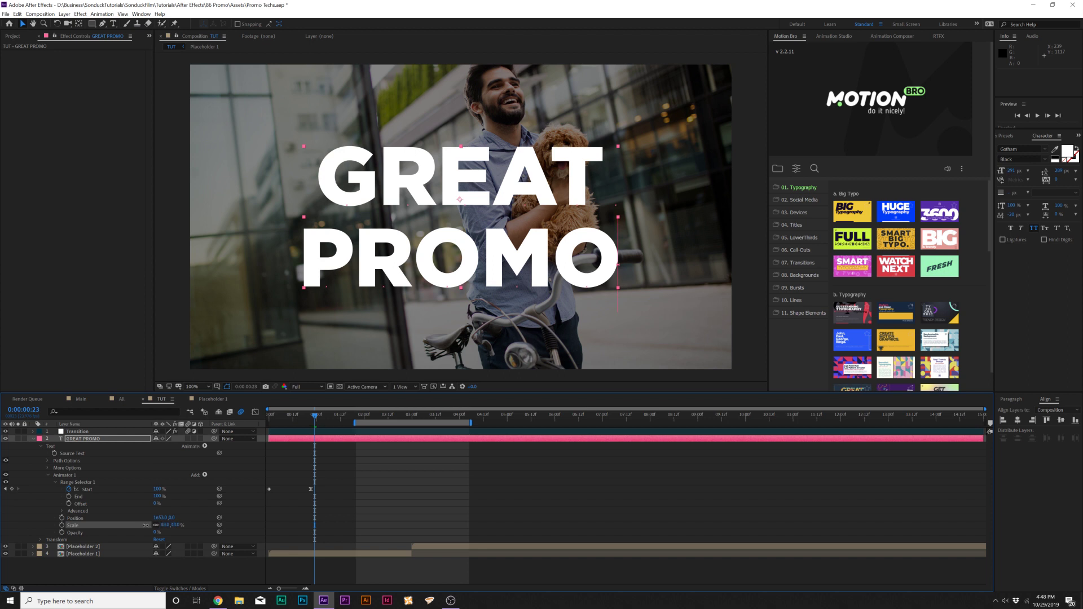
drag(283, 419, 262, 427)
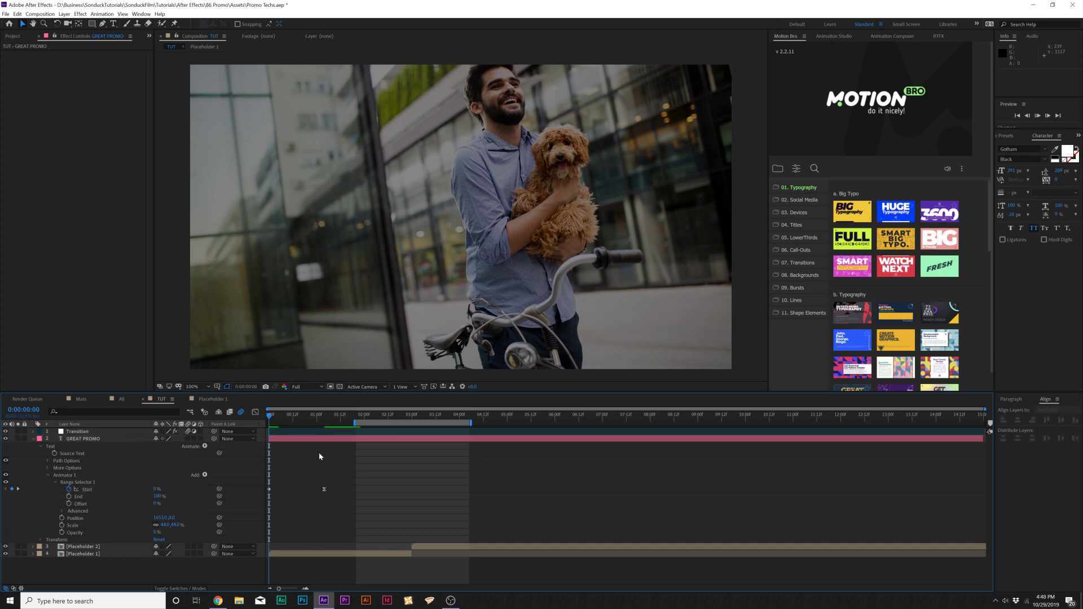
Set the range selector's Based On to Words and preview the word-by-word animation
click(63, 511)
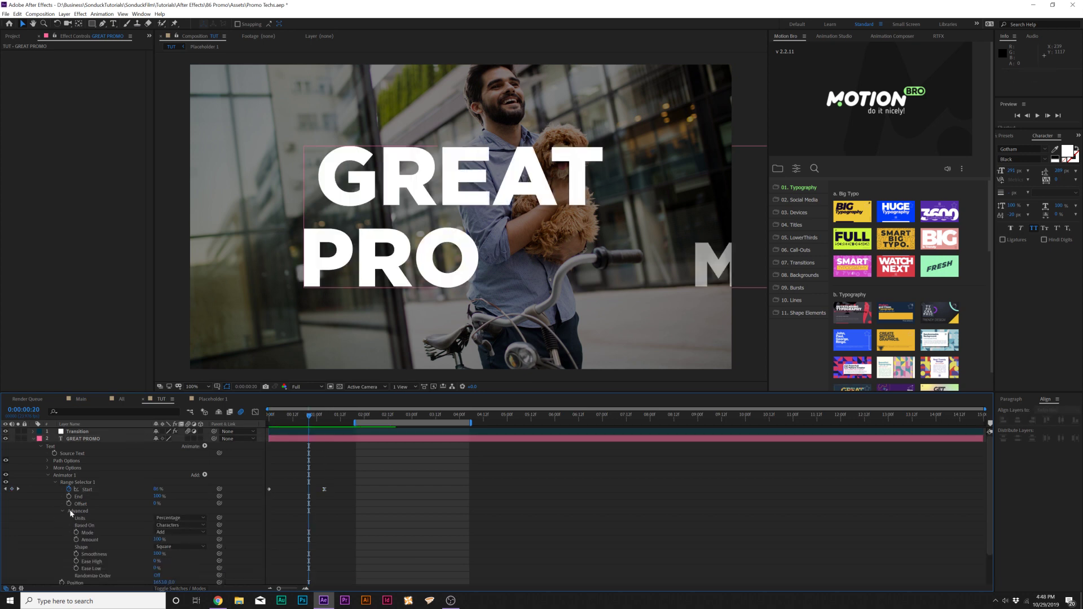
click(167, 527)
click(168, 543)
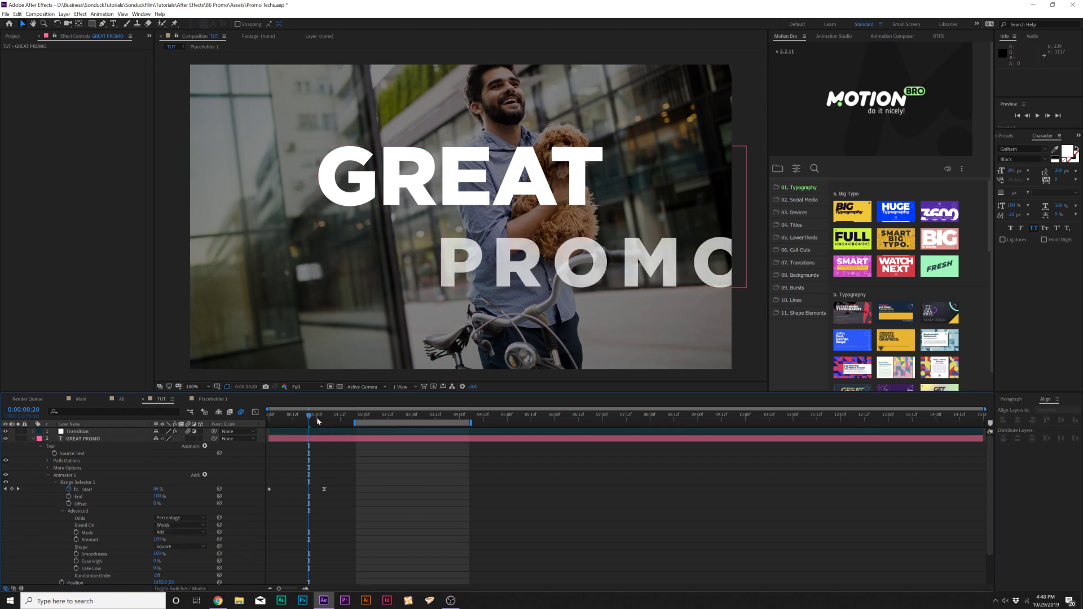
drag(318, 420, 251, 416)
key(space)
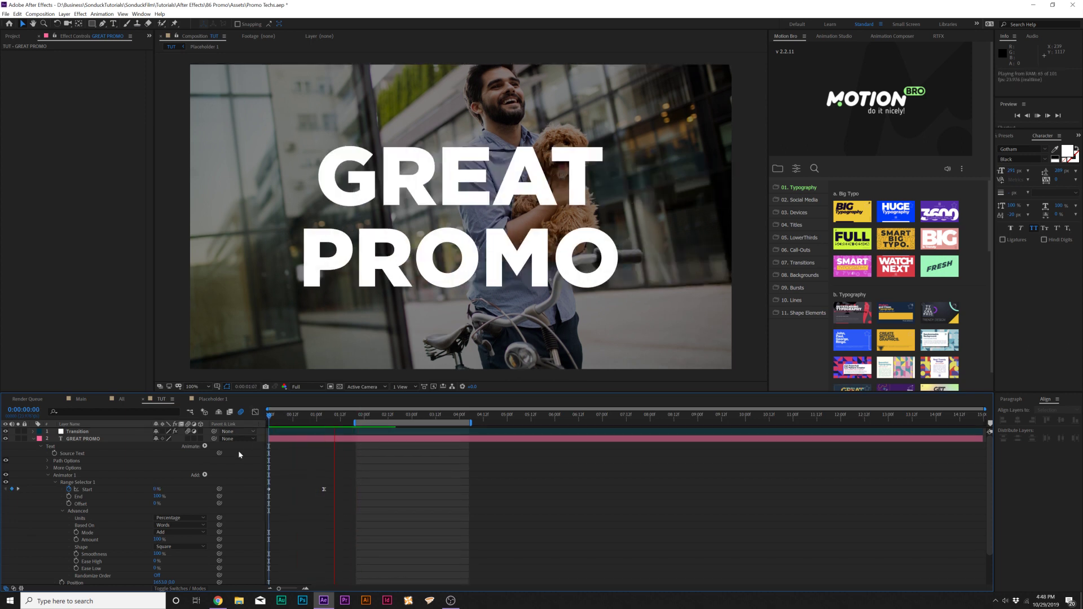
Stop the preview and collapse the range selector settings without adding more properties
click(205, 475)
click(204, 475)
mouse_move(224, 477)
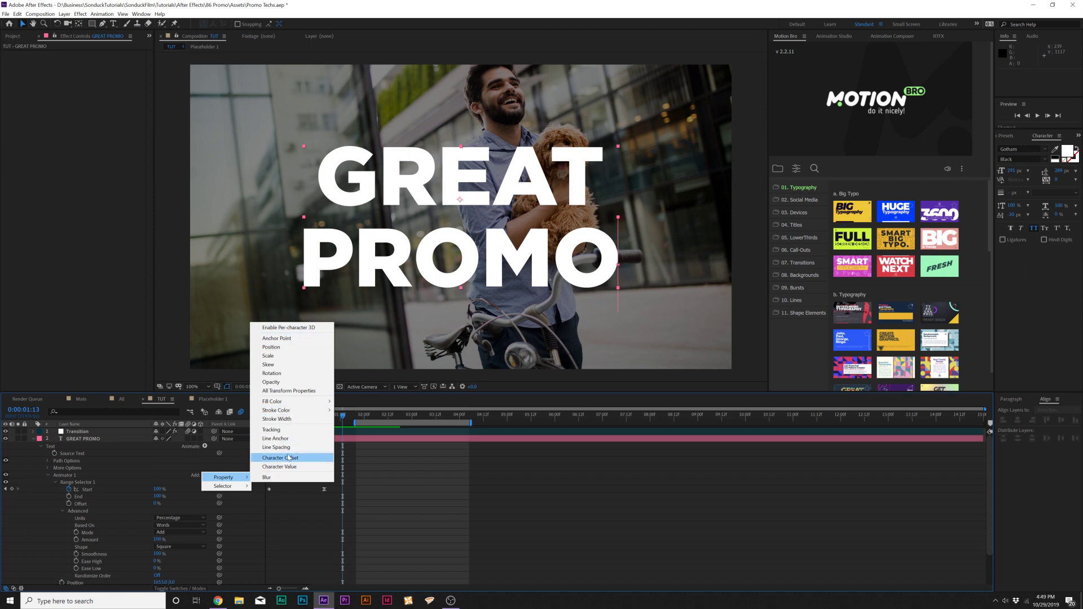
click(393, 493)
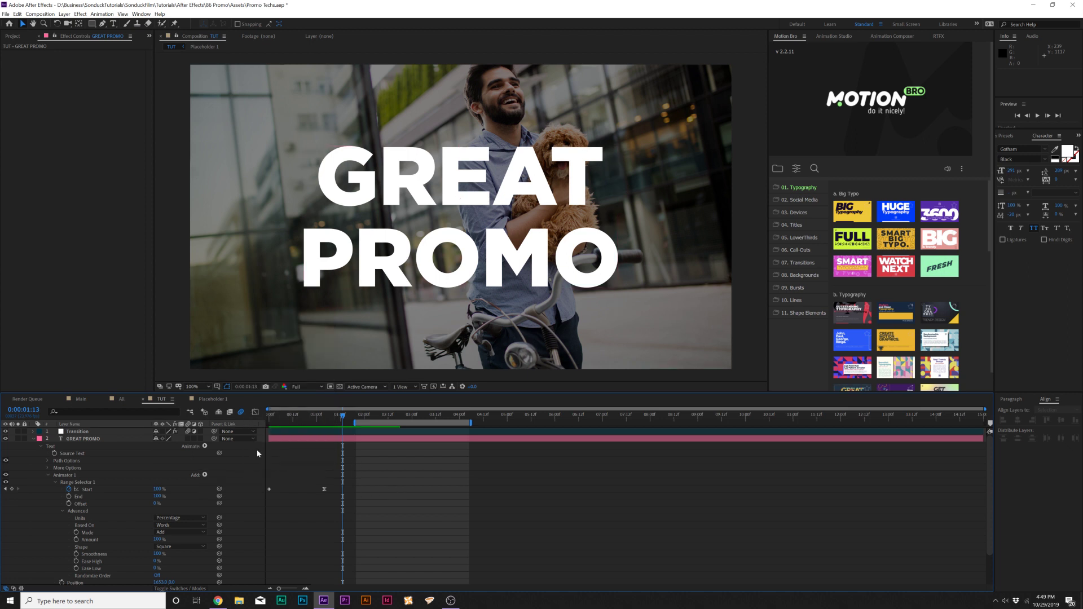
click(55, 481)
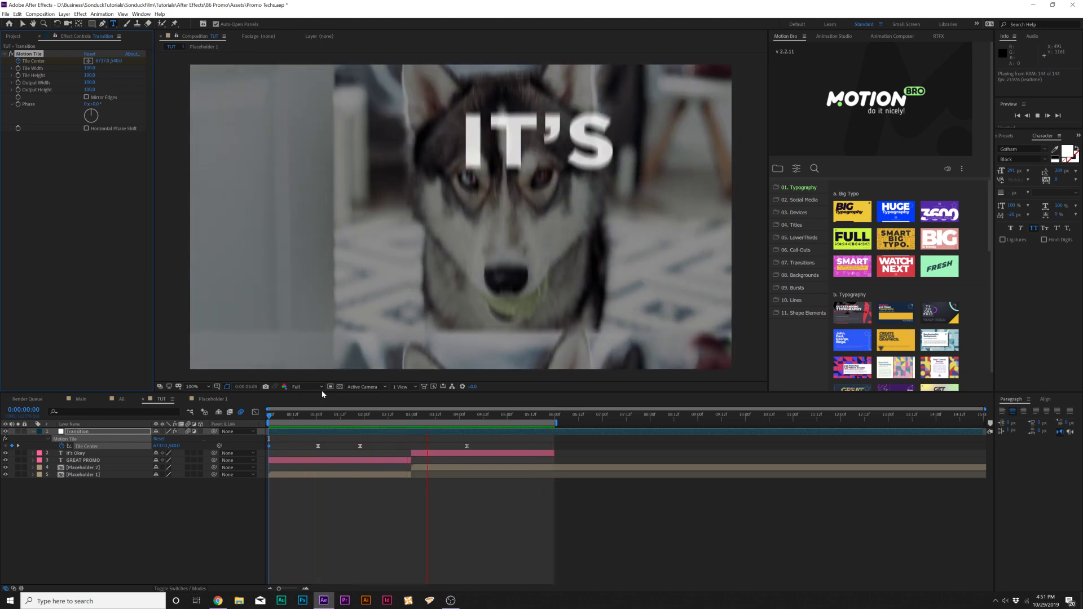
Stop playback, return to the GREAT PROMO frame at 0:00:01:13, and collapse Transition's keyframe rows
key(space)
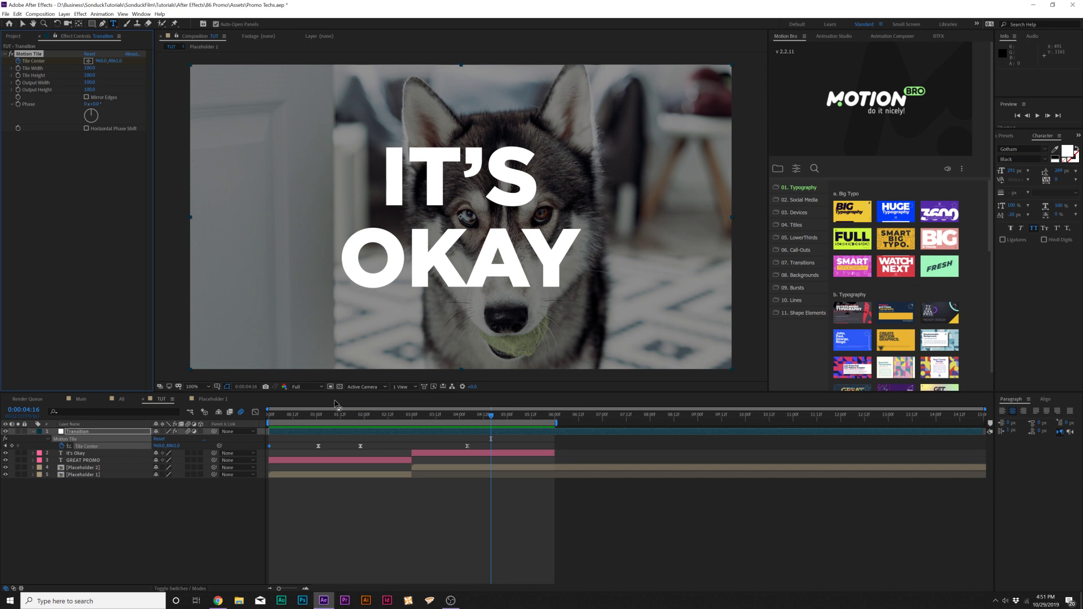
drag(339, 414, 343, 415)
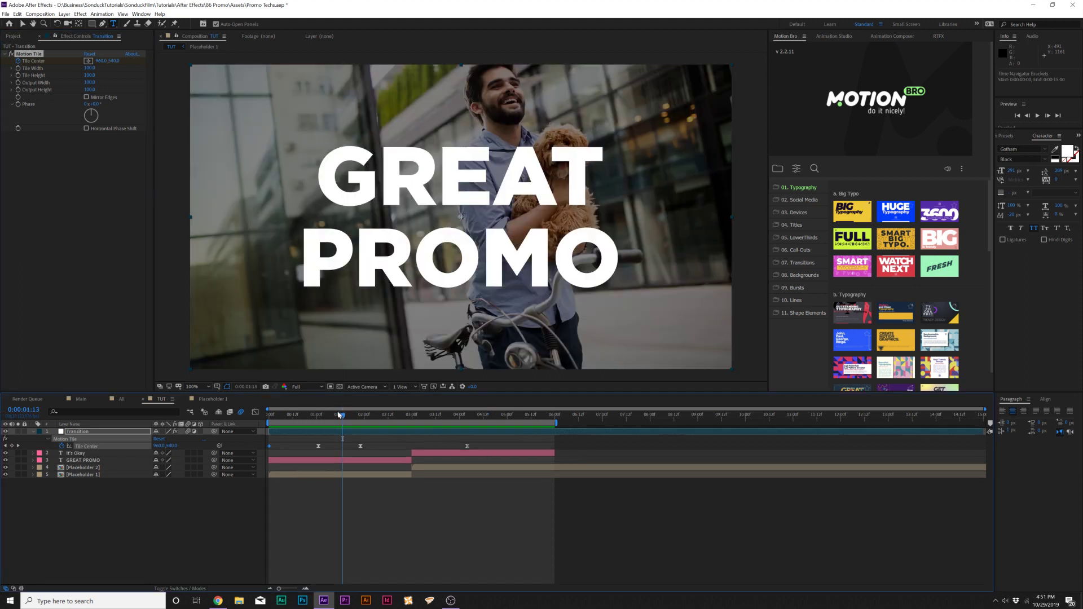
key(u)
click(151, 510)
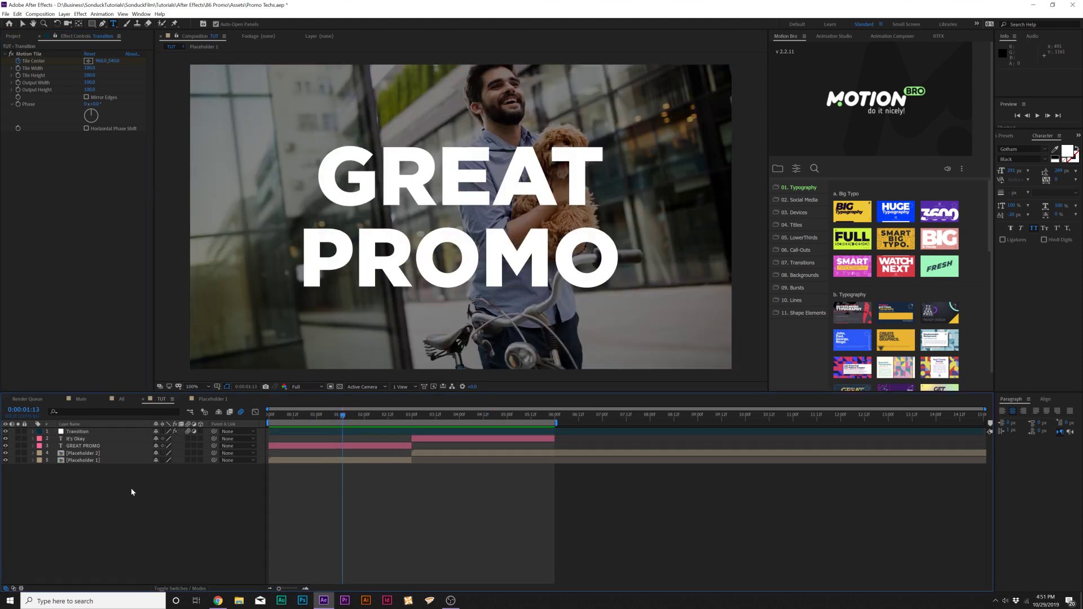
click(65, 14)
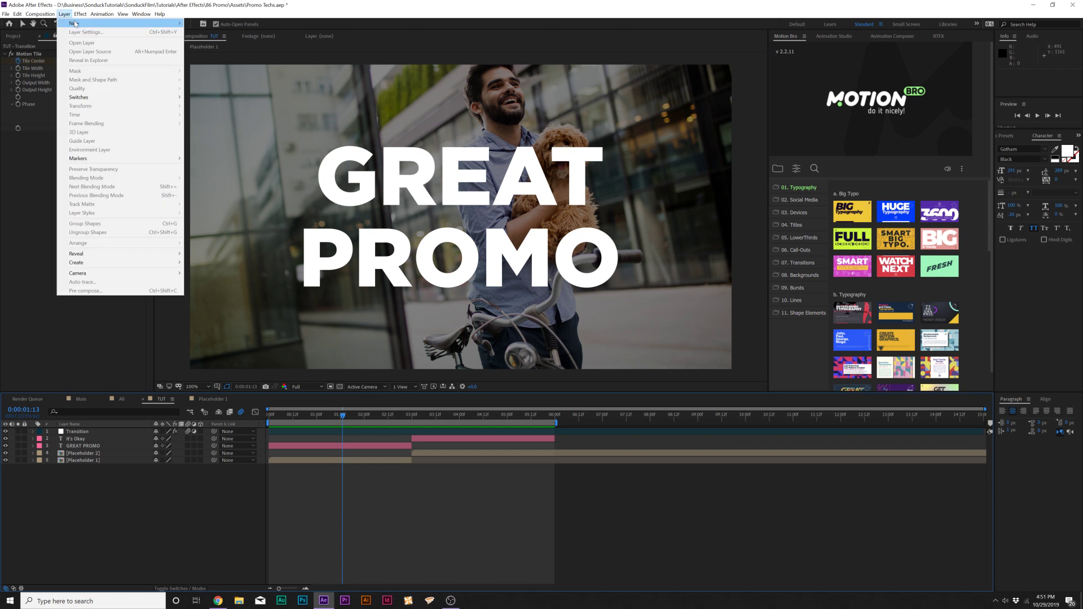
Add a new adjustment layer named Shake n bake
mouse_move(79, 23)
click(213, 76)
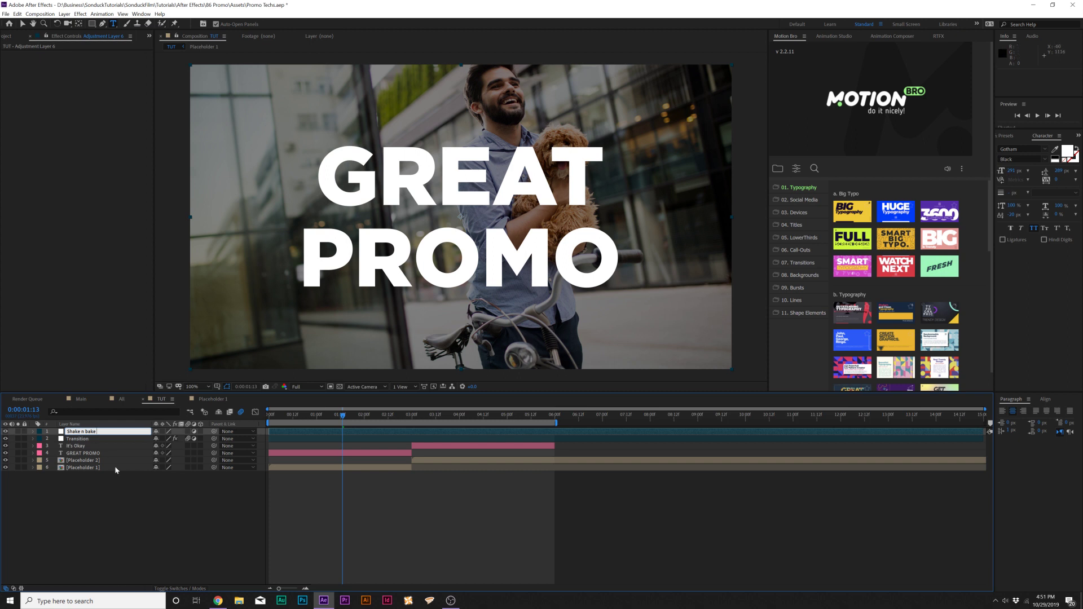
key(Return)
click(78, 433)
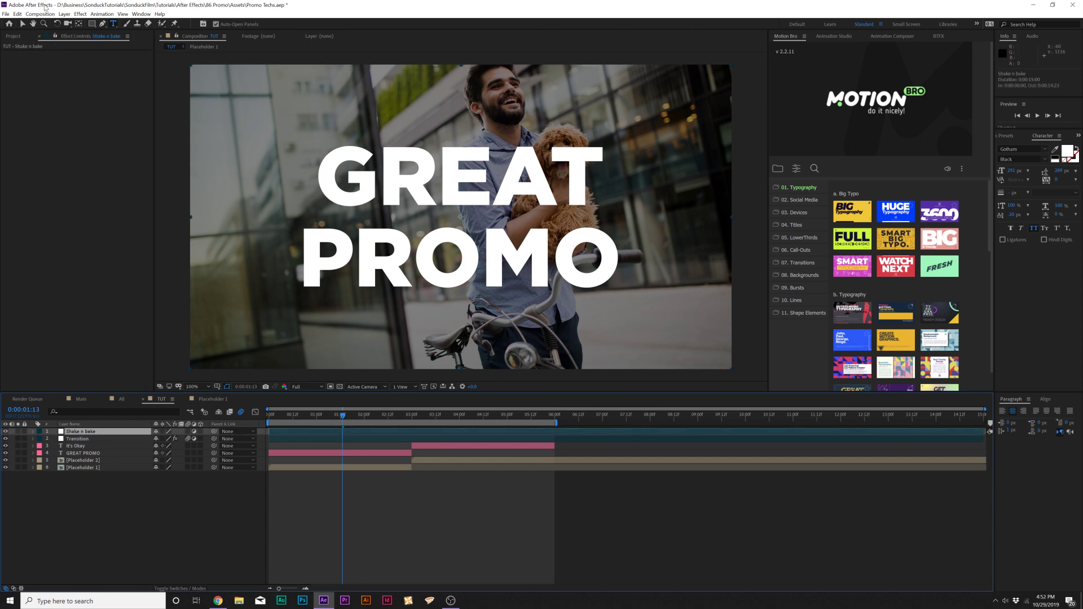
Apply Motion Tile to Shake n bake and give Tile Center the expression wiggle(2,30)
click(80, 14)
mouse_move(107, 247)
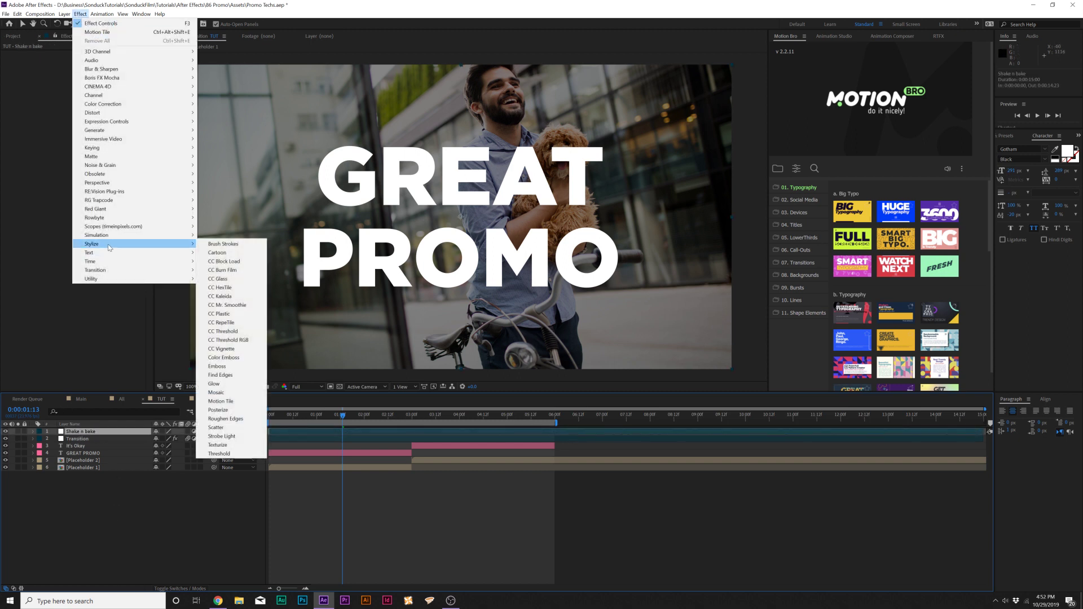
click(222, 401)
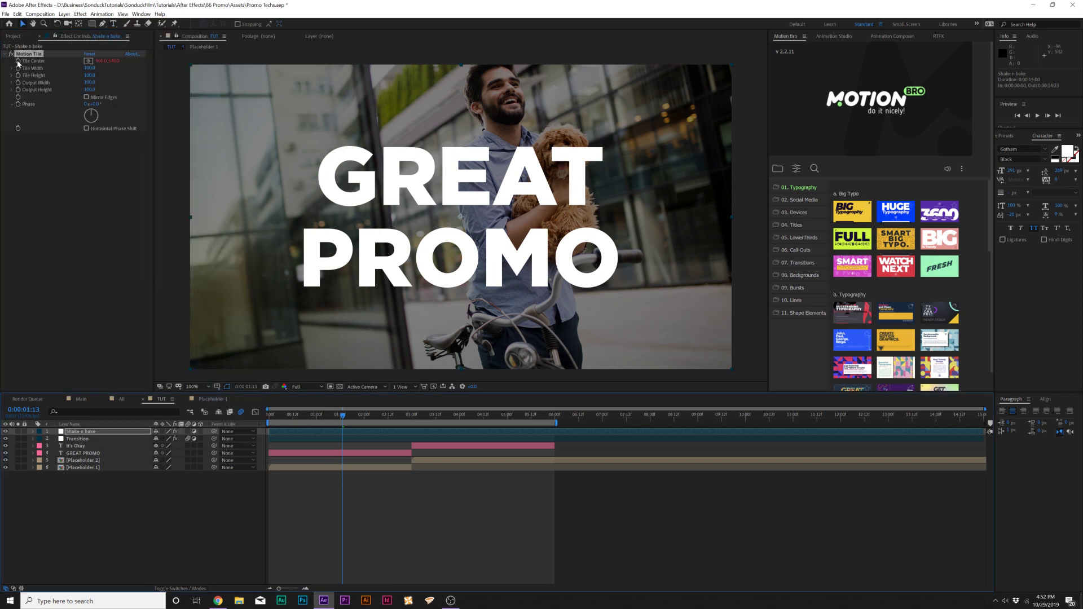
alt+click(18, 61)
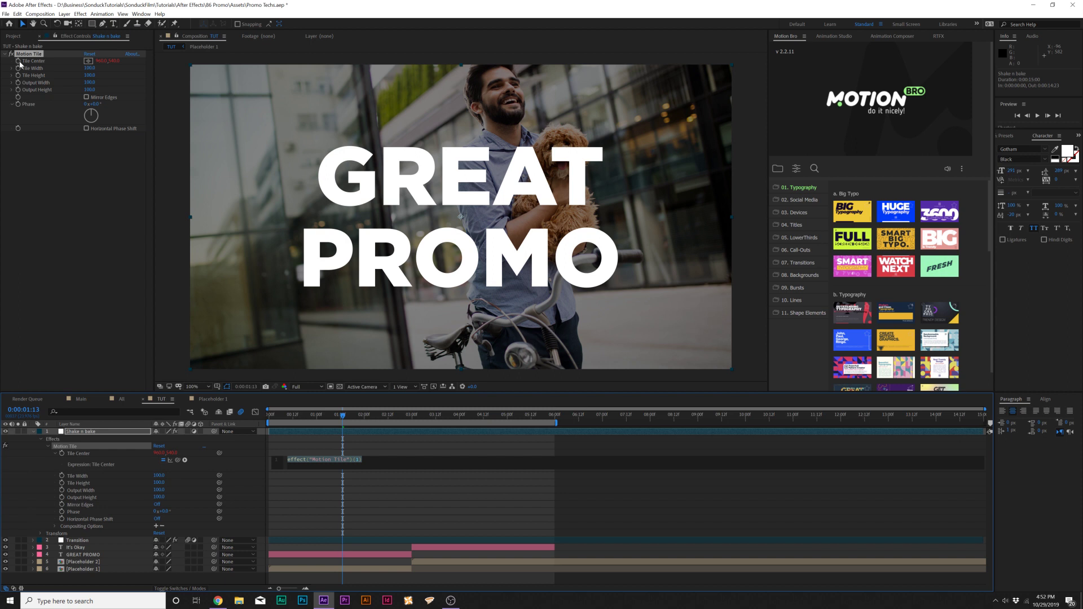
text(wigg)
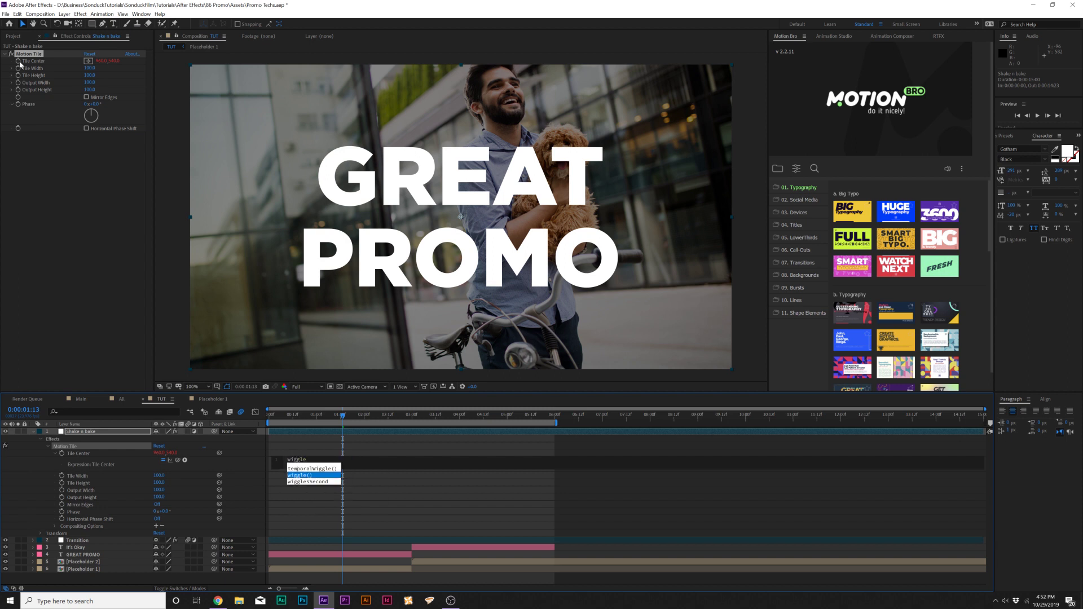
text(le)
key(Return)
text(2,30))
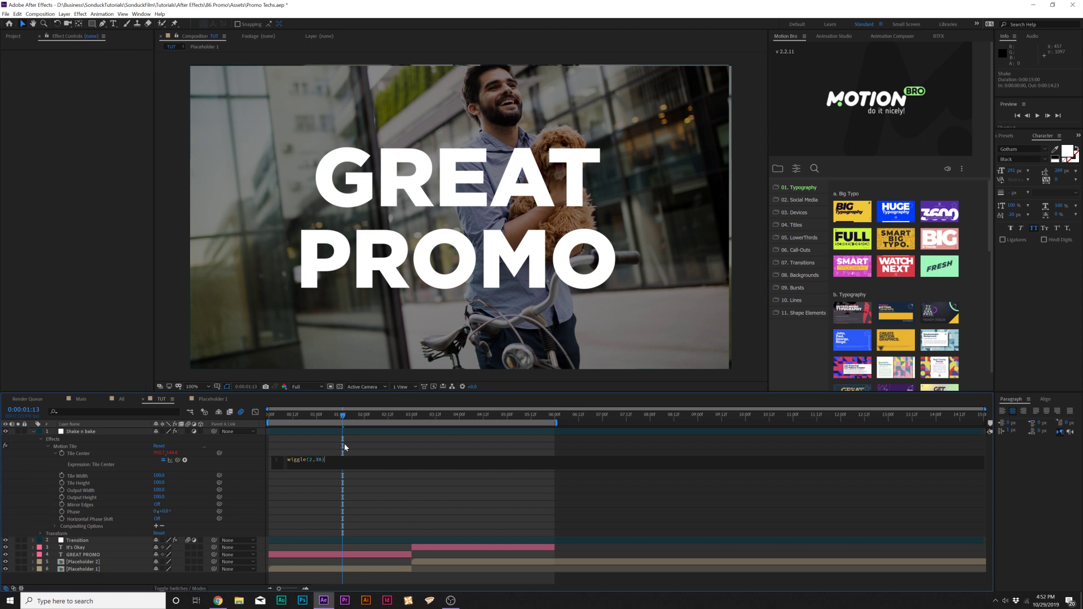
click(307, 450)
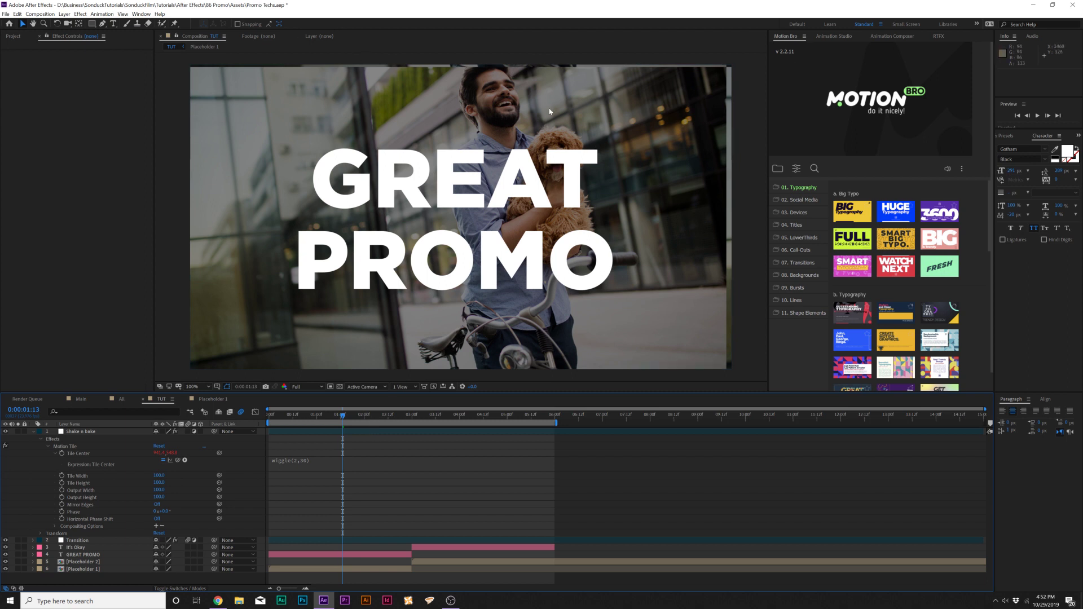
click(461, 83)
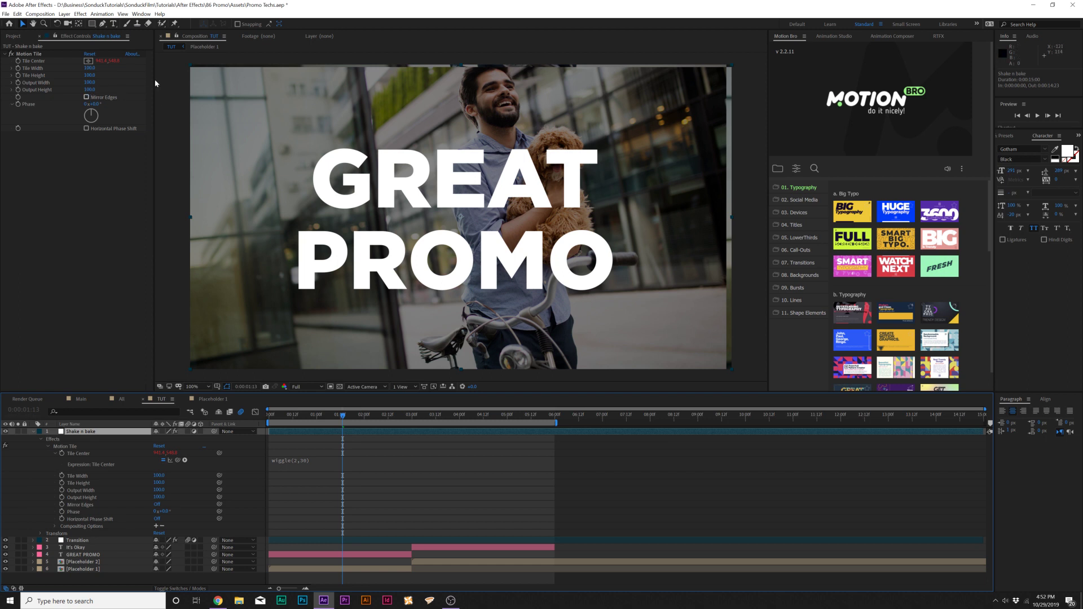
Enable Mirror Edges on Shake n bake's Motion Tile, collapse the layer, and preview the shake
click(86, 97)
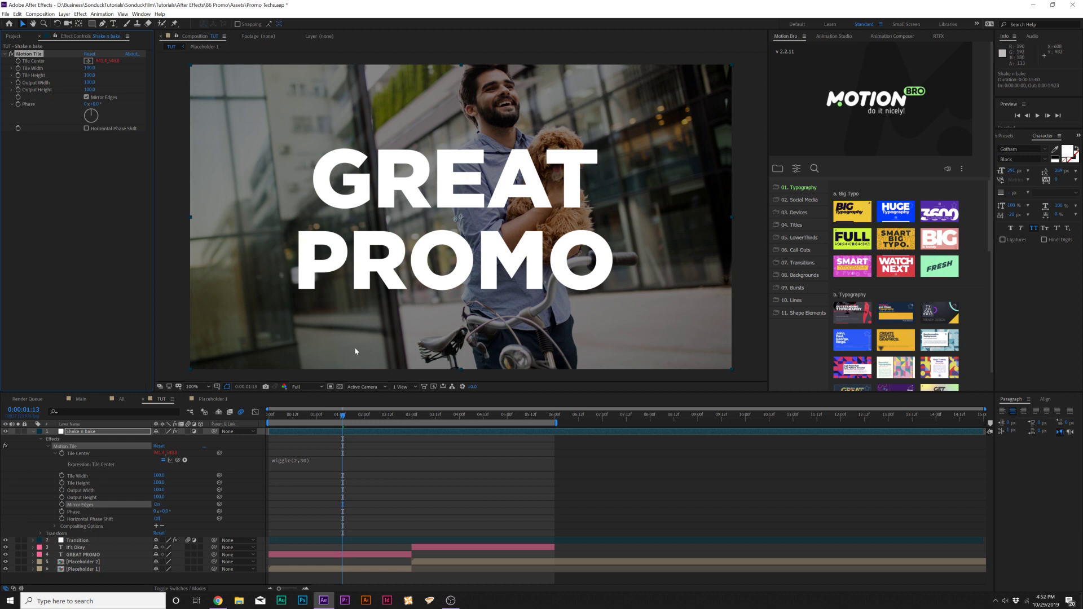
drag(276, 419, 303, 420)
key(space)
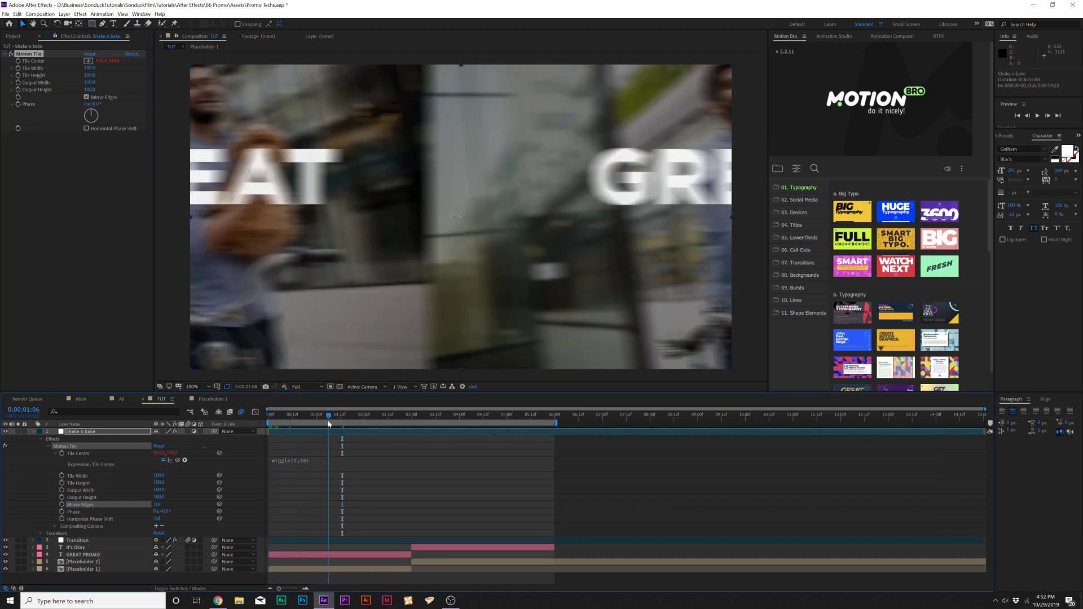
click(32, 431)
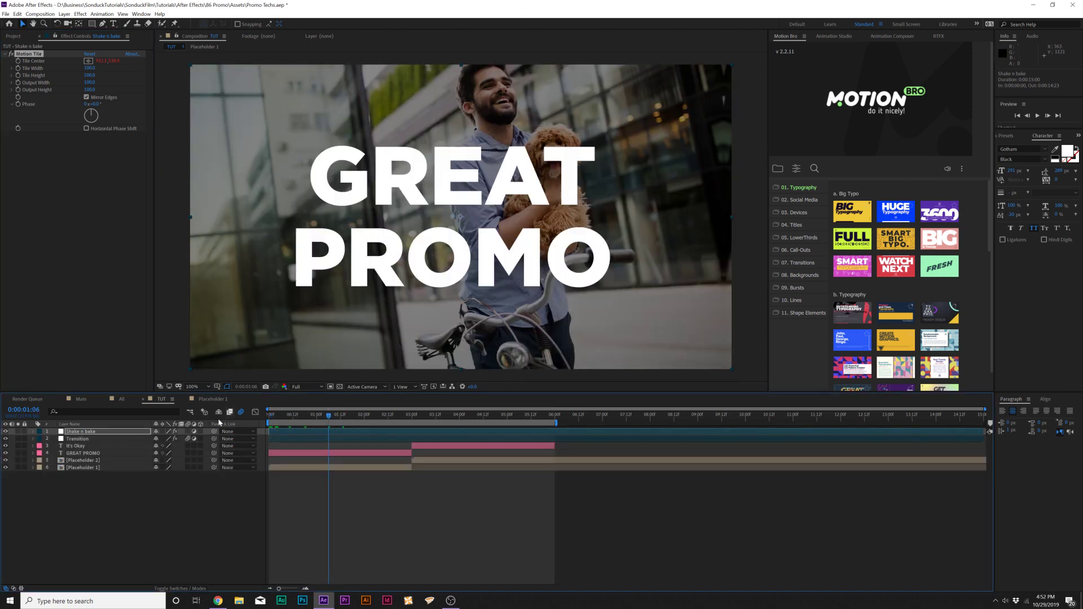
key(space)
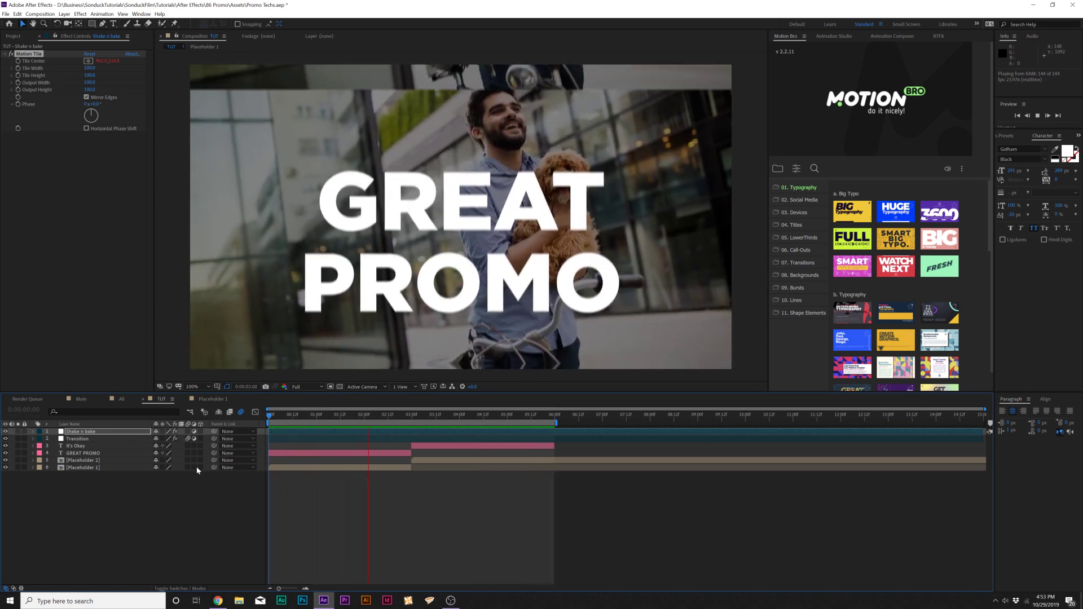
click(133, 532)
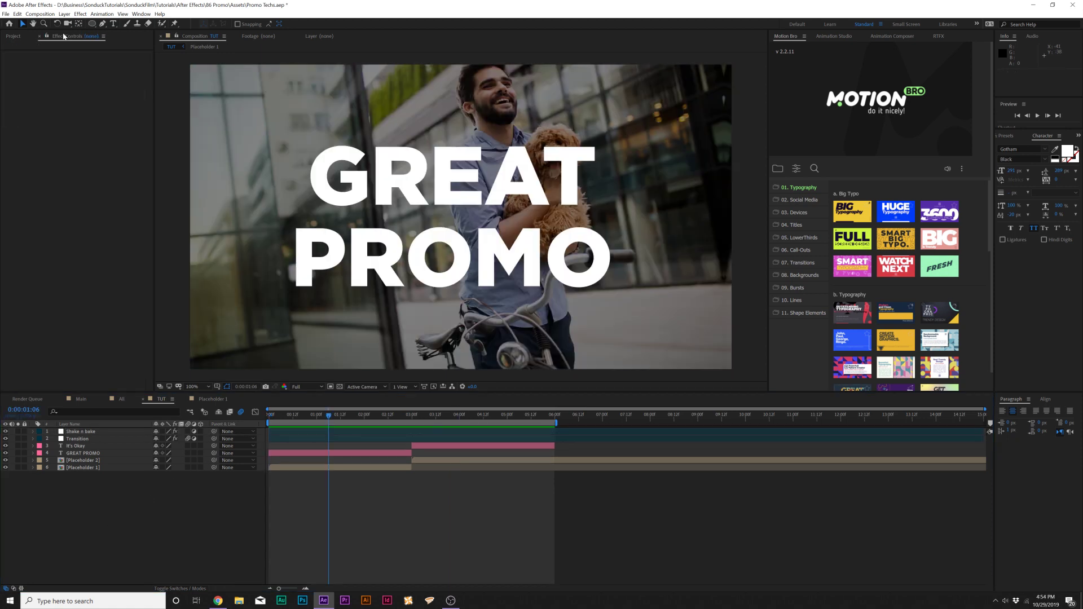
On the IT'S OKAY shot, draw a no-stroke black rectangle bar across the upper title
drag(329, 418, 499, 431)
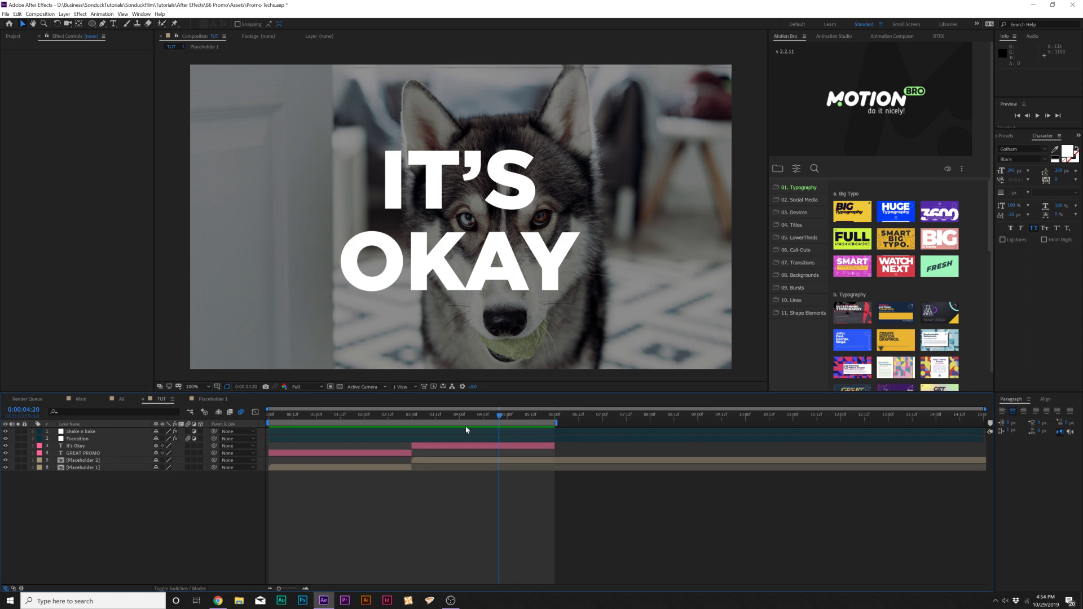
click(90, 24)
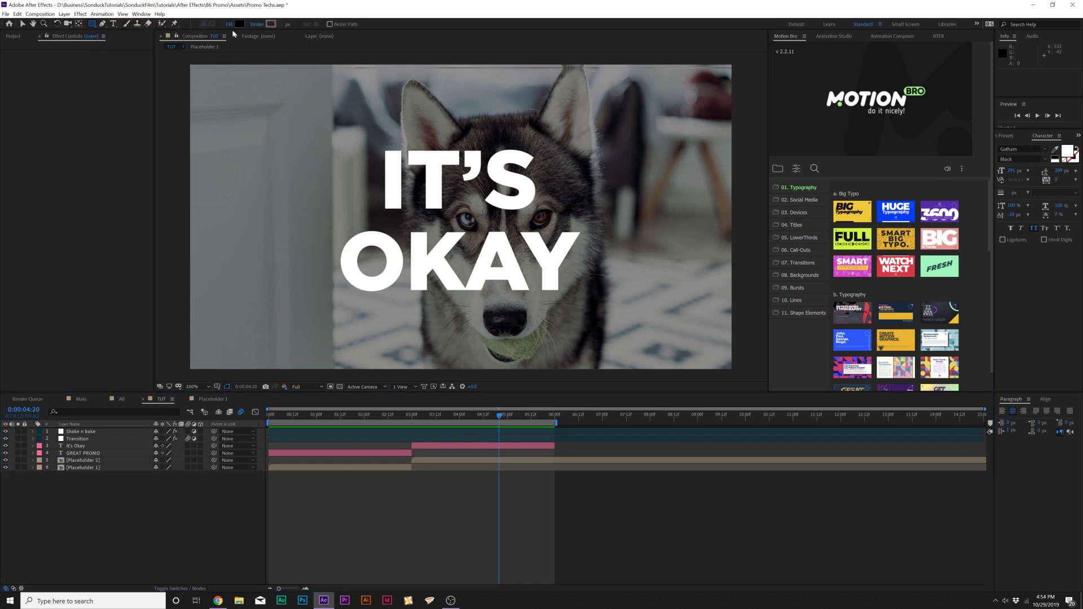
click(270, 26)
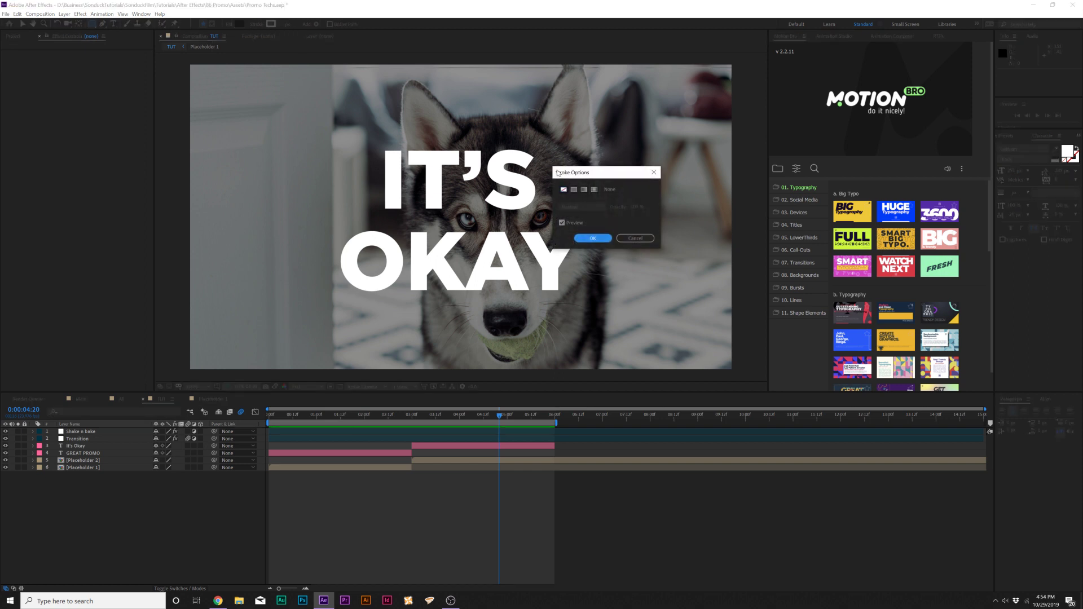
click(593, 238)
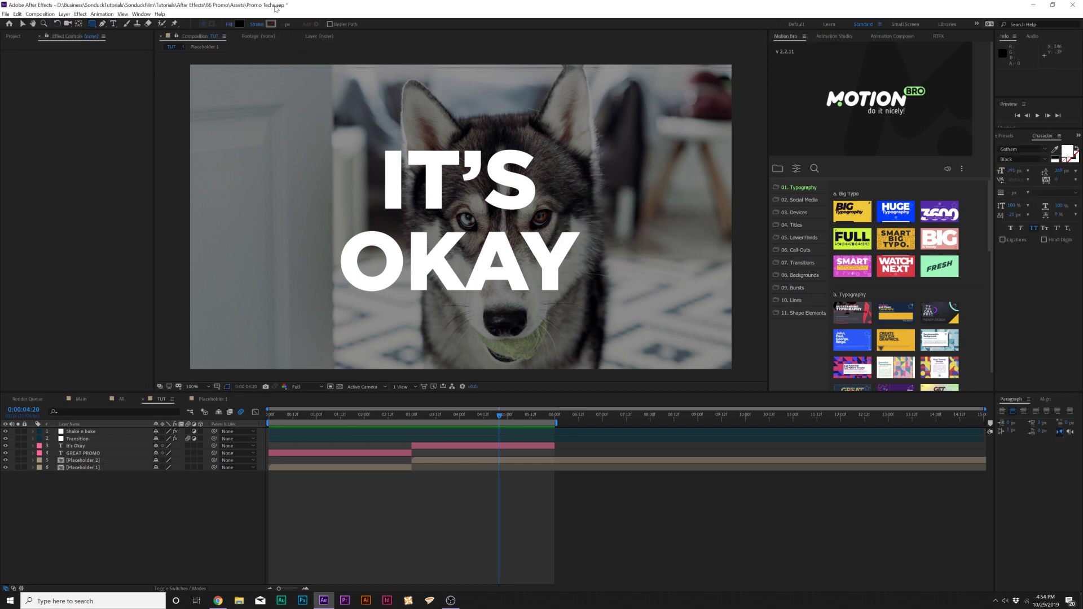
drag(183, 147, 755, 163)
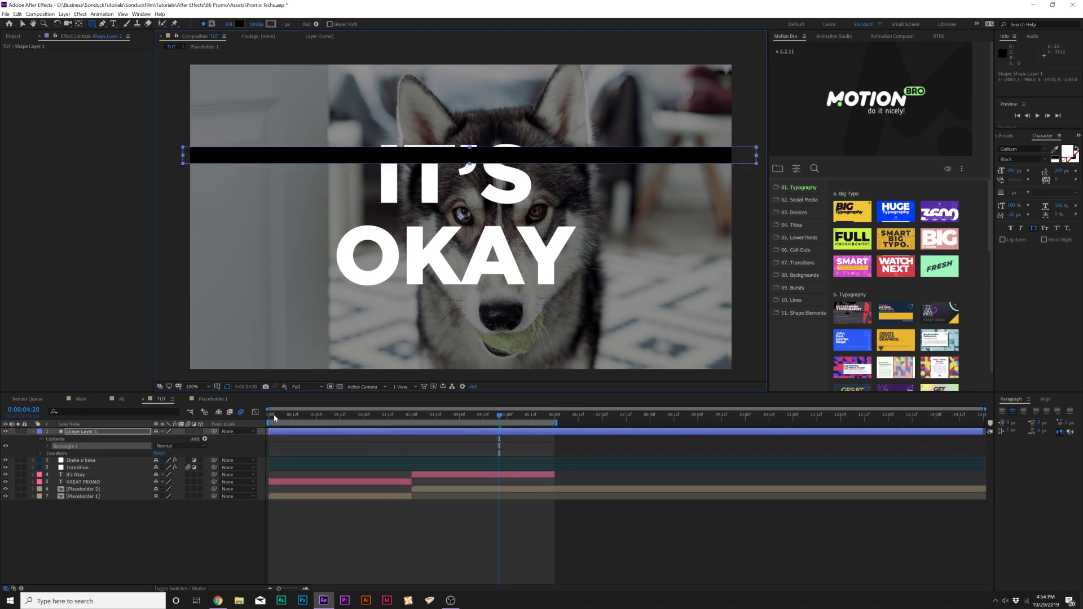
Split the shape layer one frame near the start of the composition
click(274, 417)
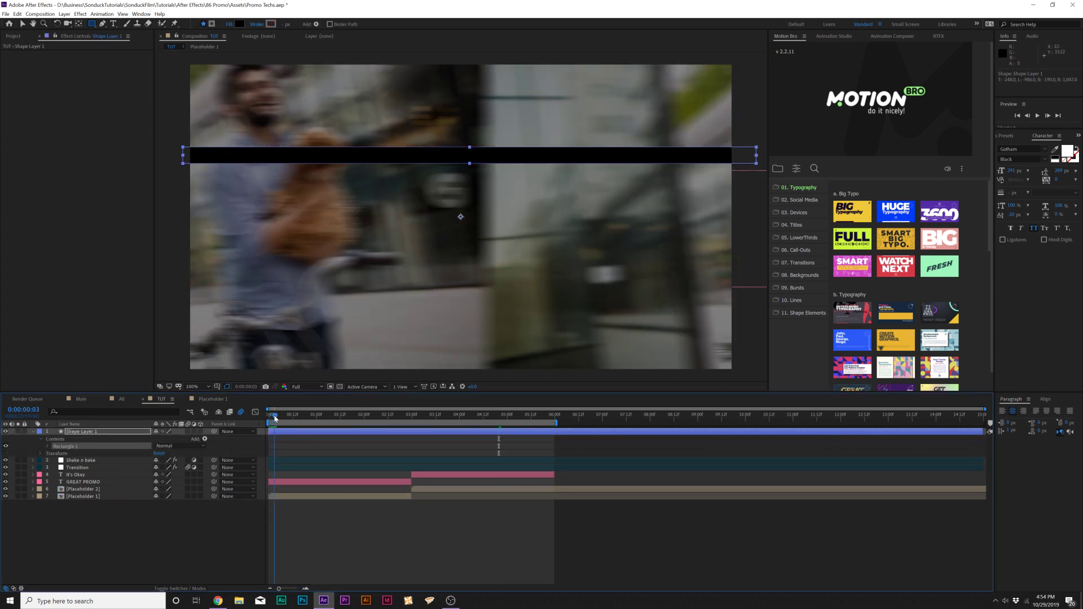
drag(274, 416, 276, 417)
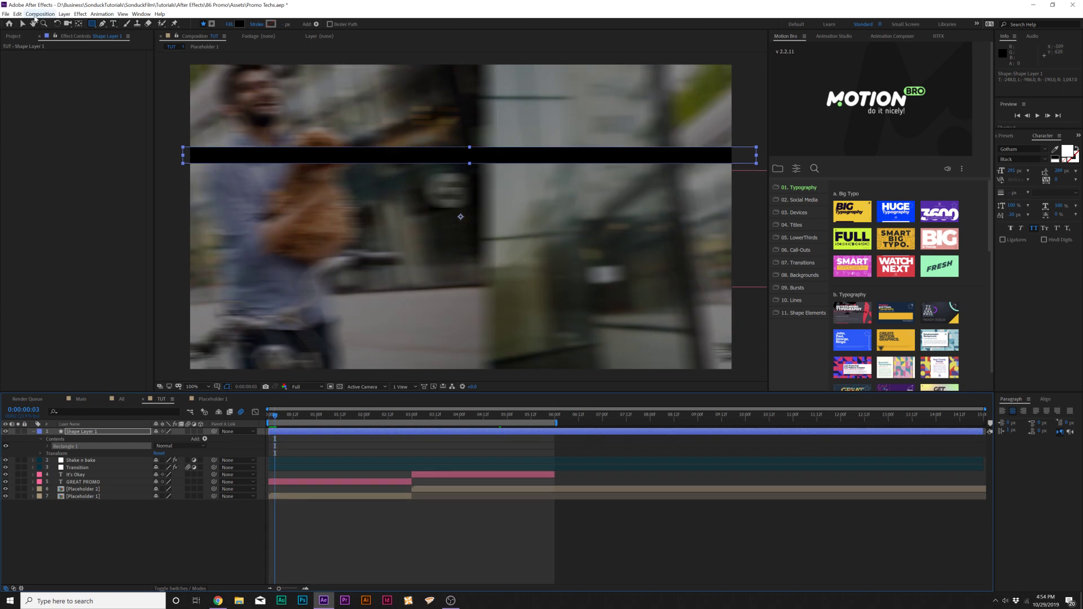
click(18, 15)
click(38, 124)
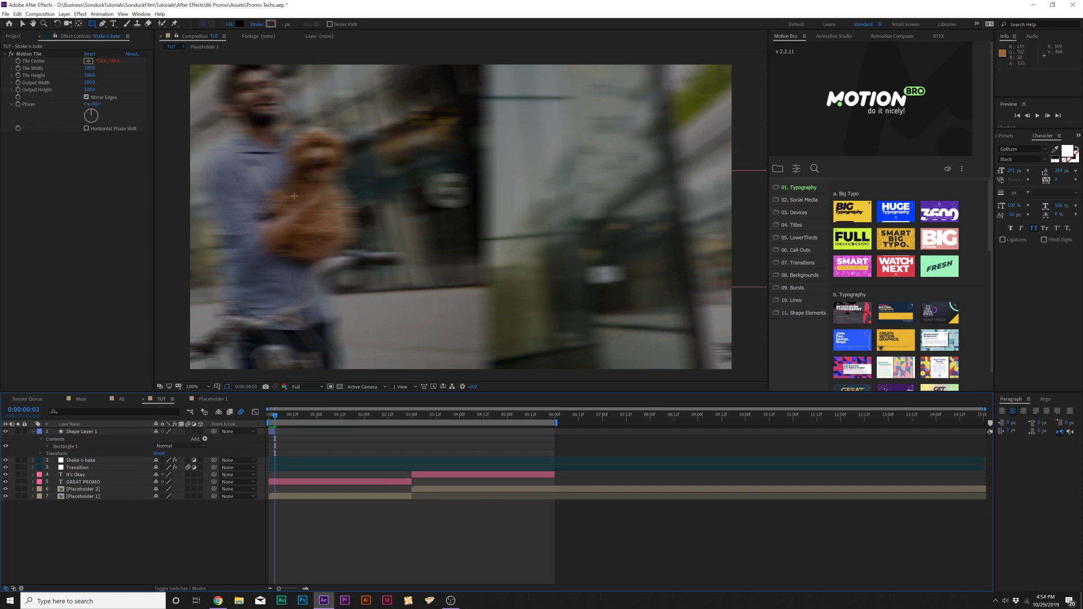
Draw a black bar across PROMO and end Shape Layer 2 at the transition start with Alt+]
click(339, 417)
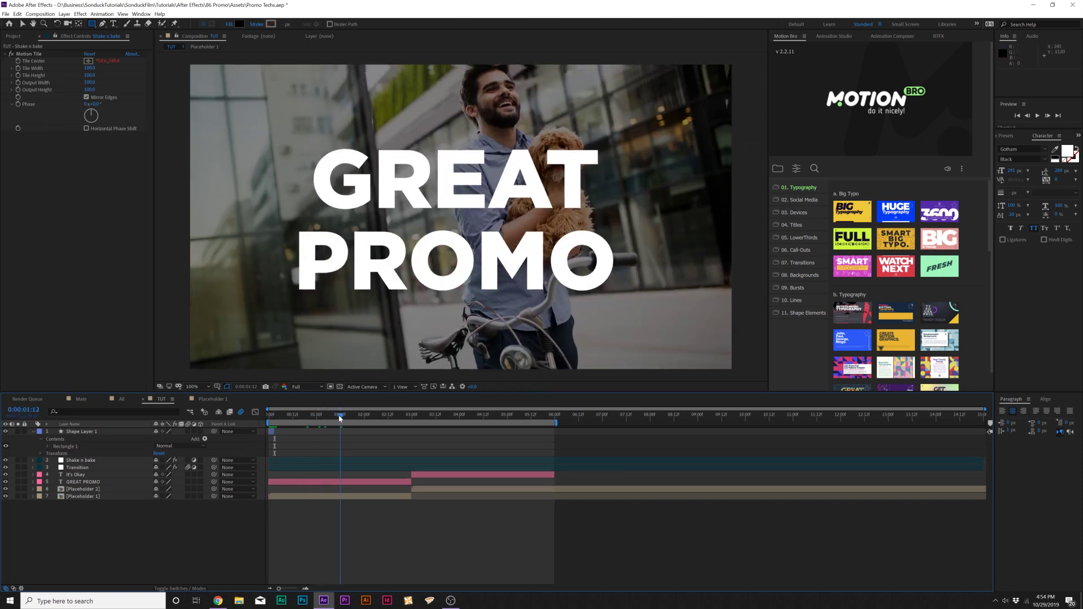
drag(765, 268, 181, 248)
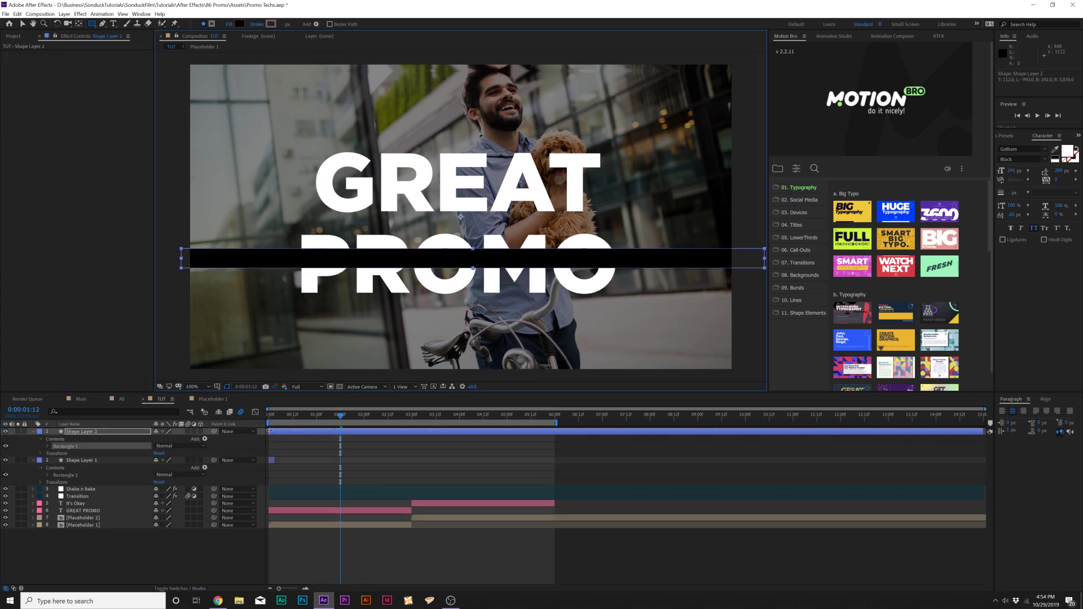
click(271, 431)
drag(271, 420, 284, 420)
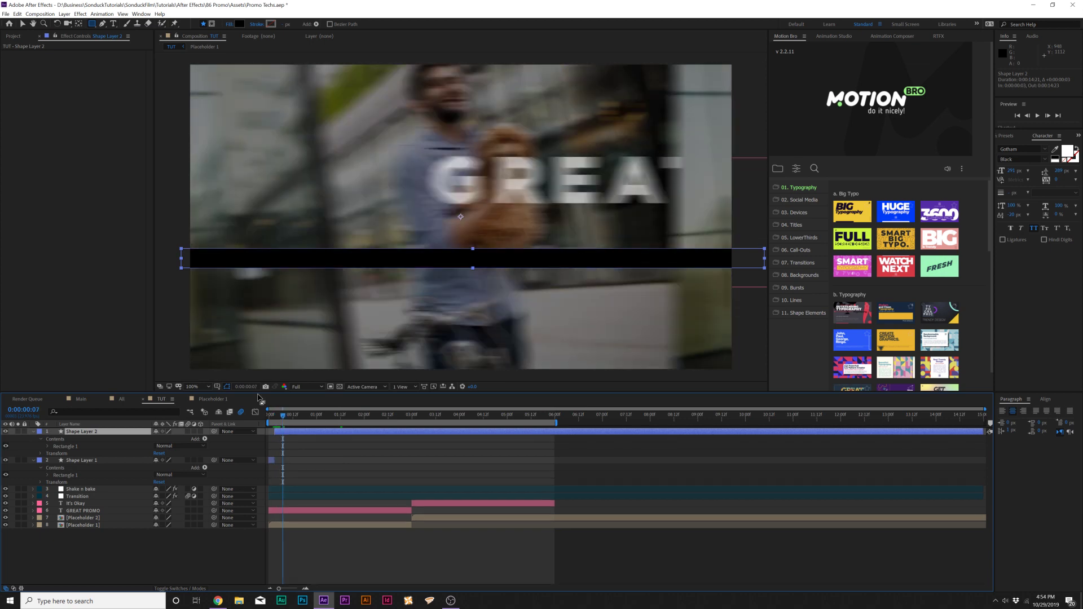
key(alt+bracketright)
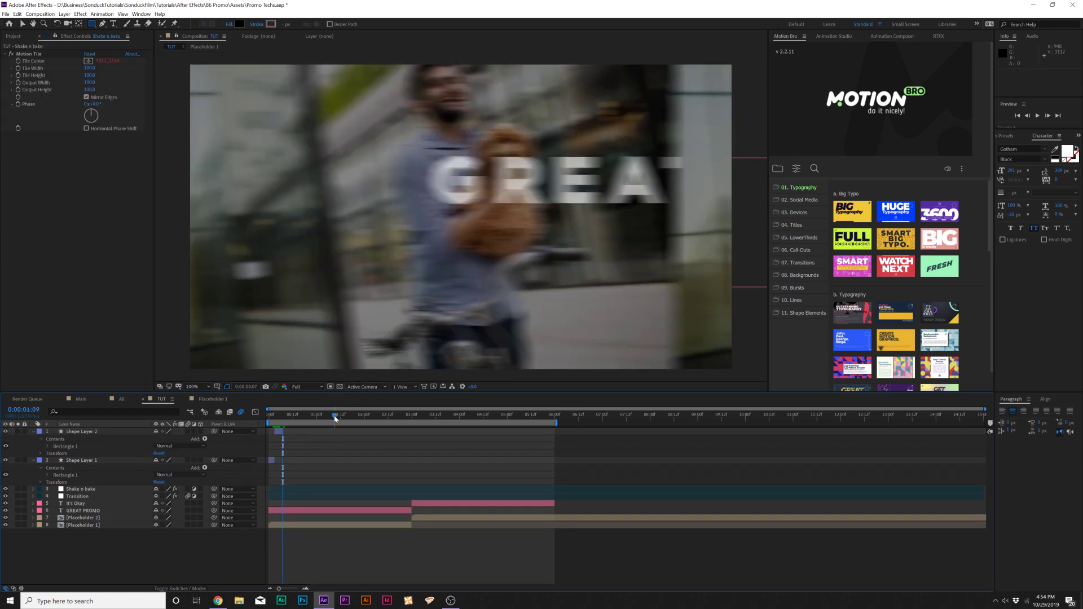
Draw a thin black bar, delay it five frames, and repeat into 13 staggered copies
click(335, 417)
drag(166, 181, 757, 195)
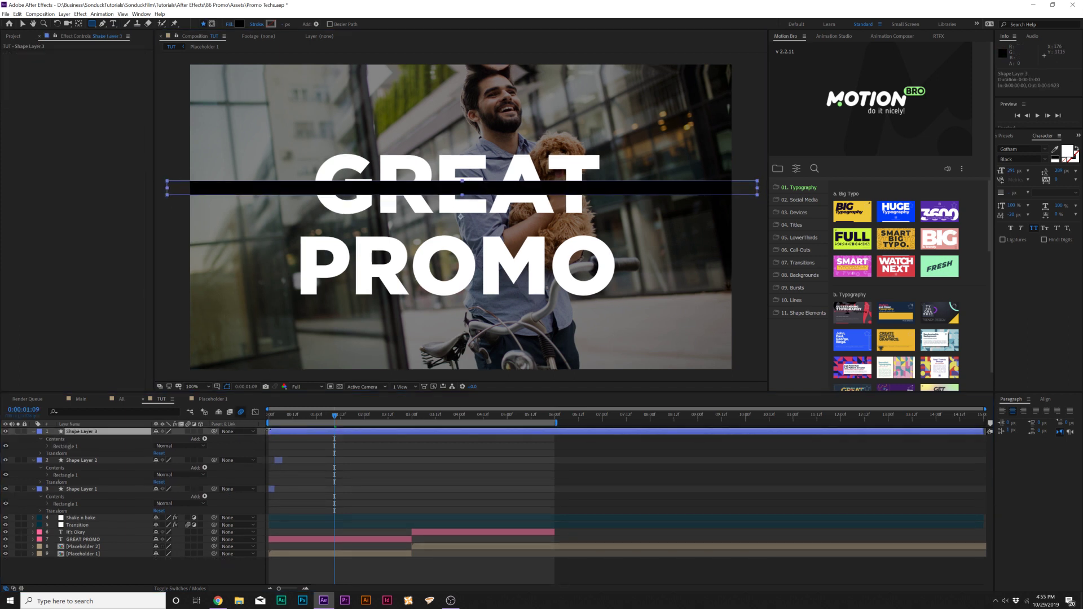
drag(270, 431, 277, 432)
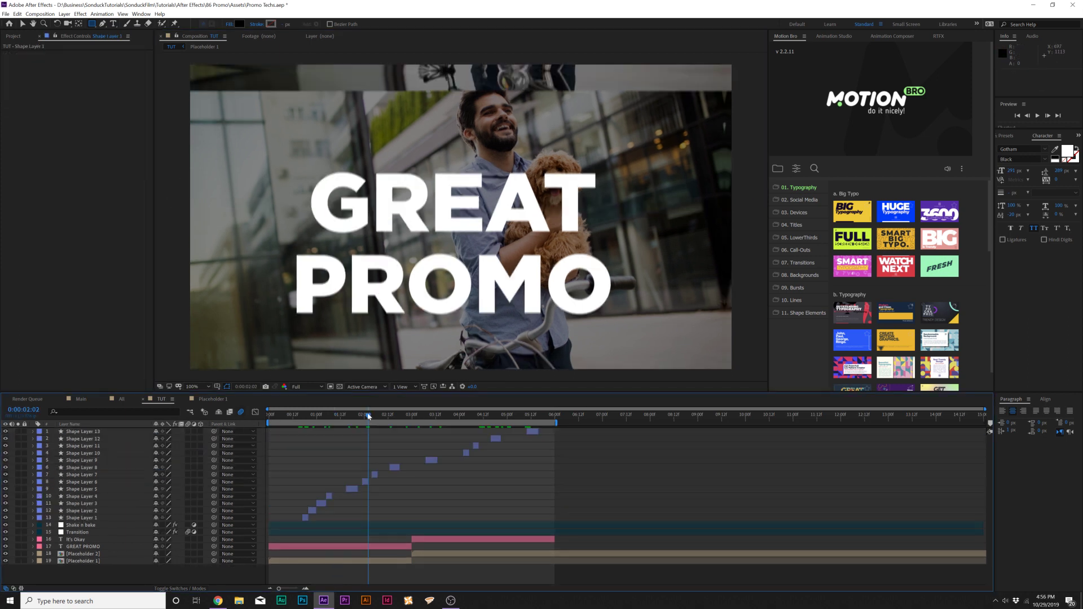
key(space)
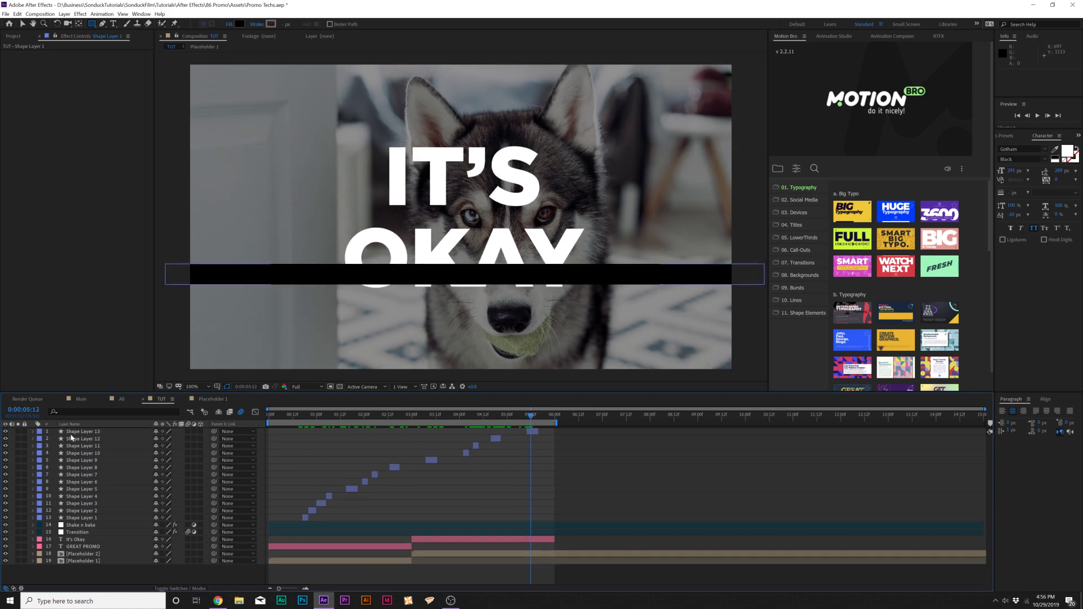
Pre-compose all 13 bar layers as 'Shape Map 2' and hide that layer
click(77, 431)
shift+click(92, 517)
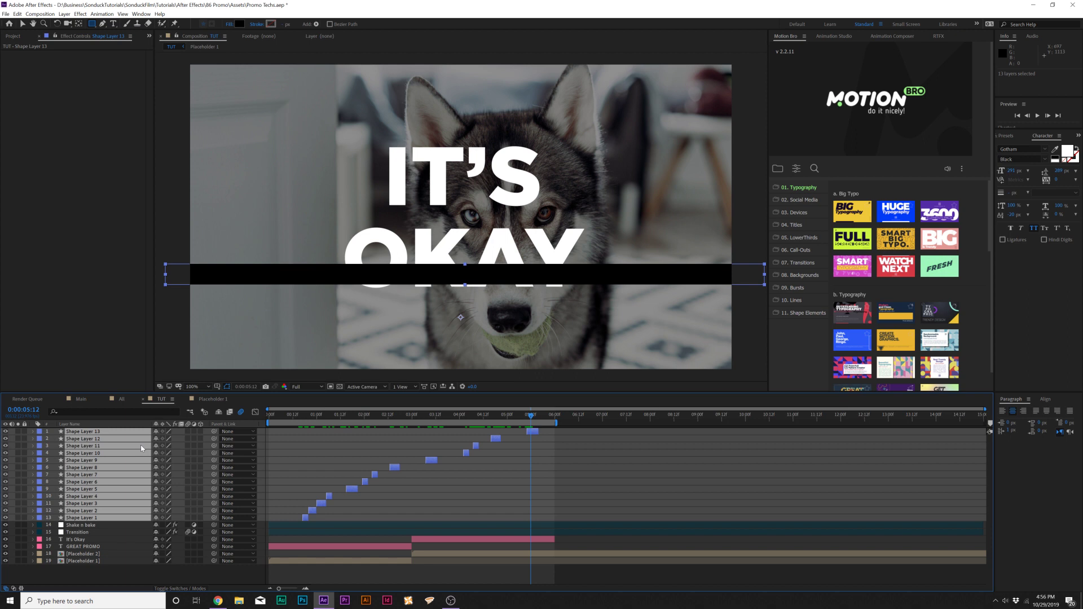
click(64, 14)
click(89, 291)
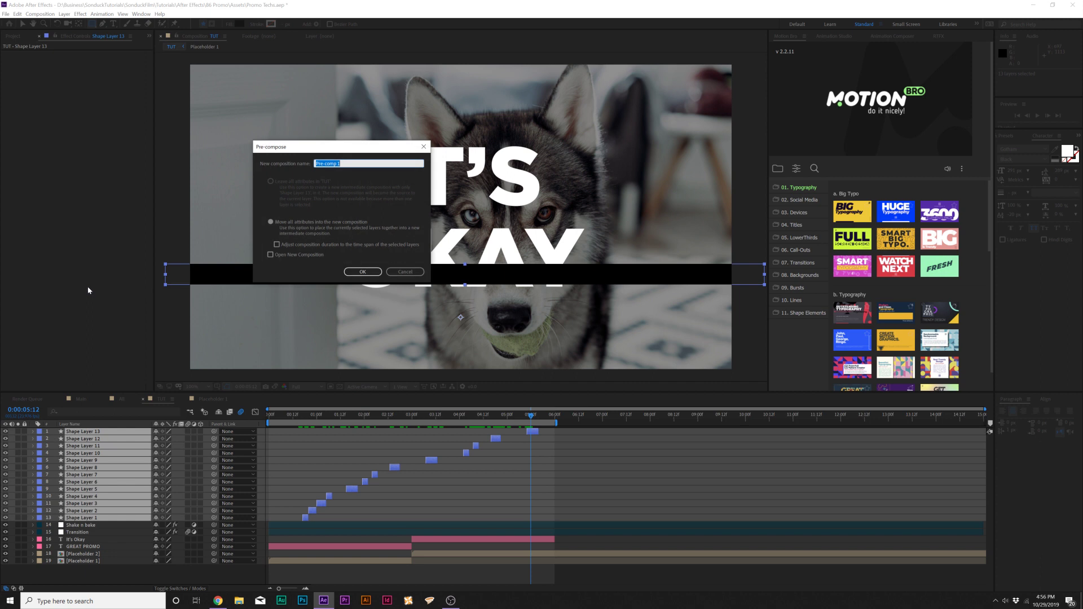
text(Shape Map 2)
key(Return)
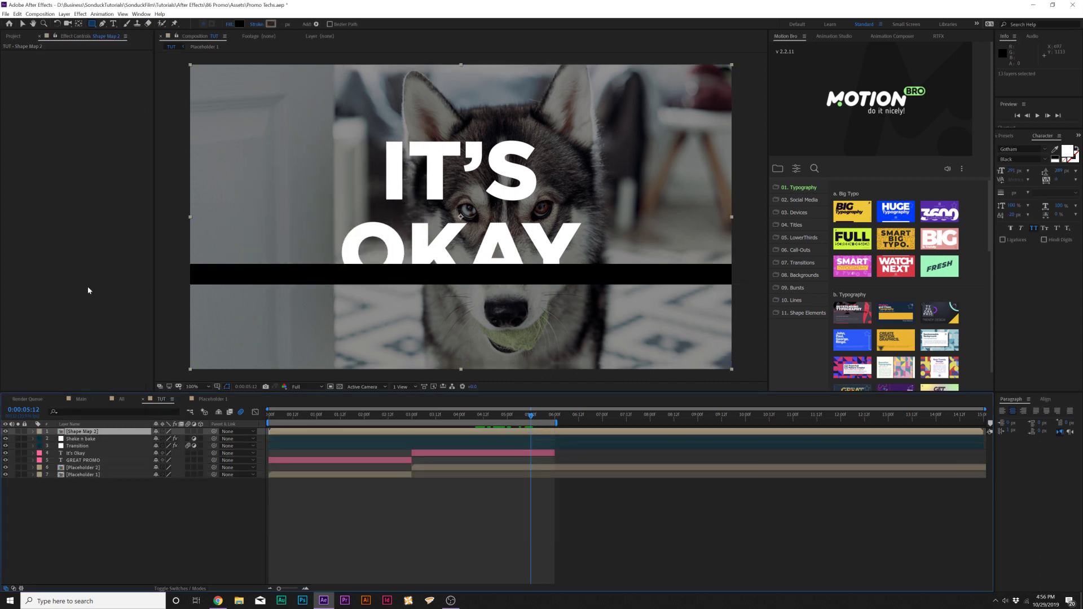
click(6, 432)
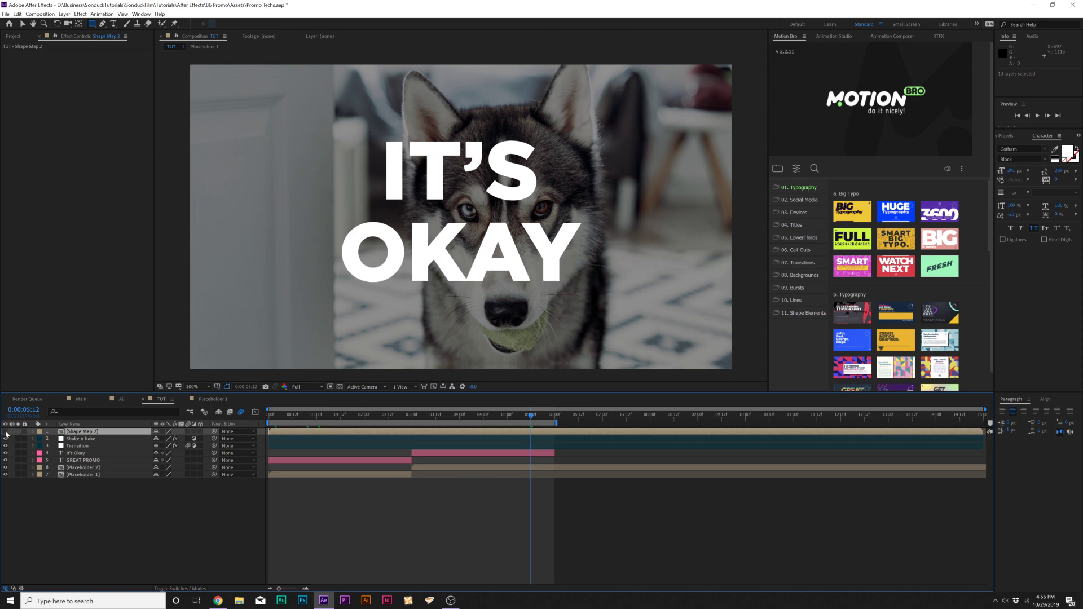
Add a Glitch 1 adjustment layer with Displacement Map from Shape Map 2, max horizontal displacement 65
click(65, 14)
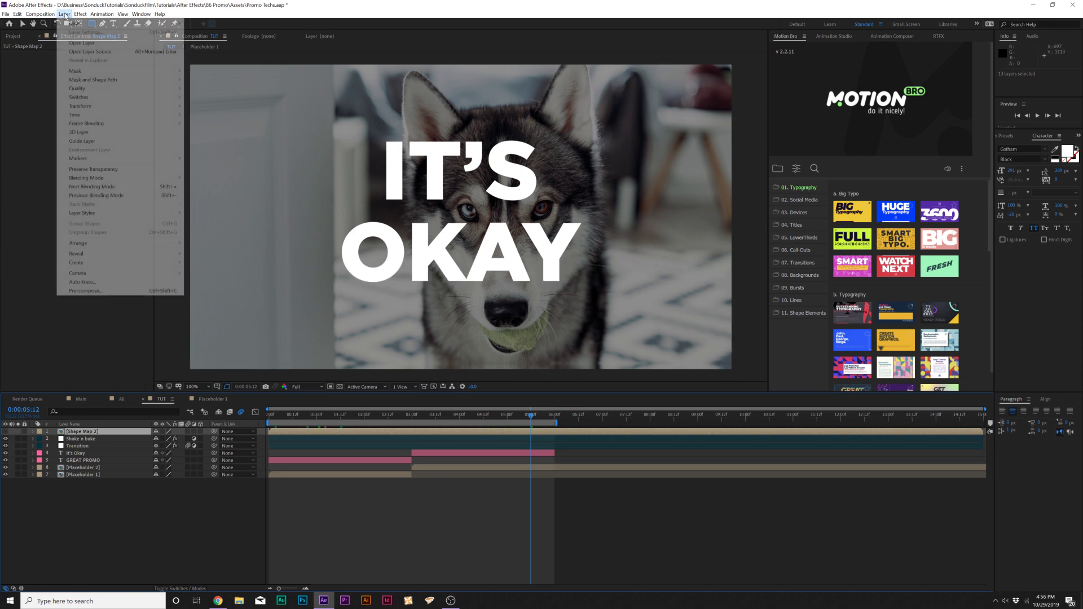
mouse_move(73, 23)
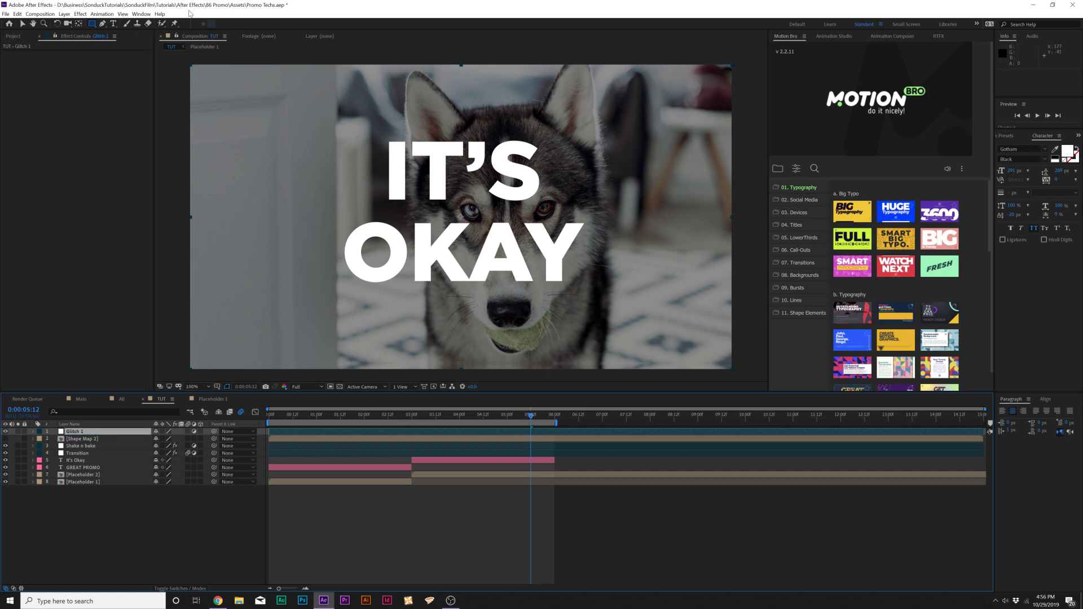
click(80, 14)
mouse_move(104, 117)
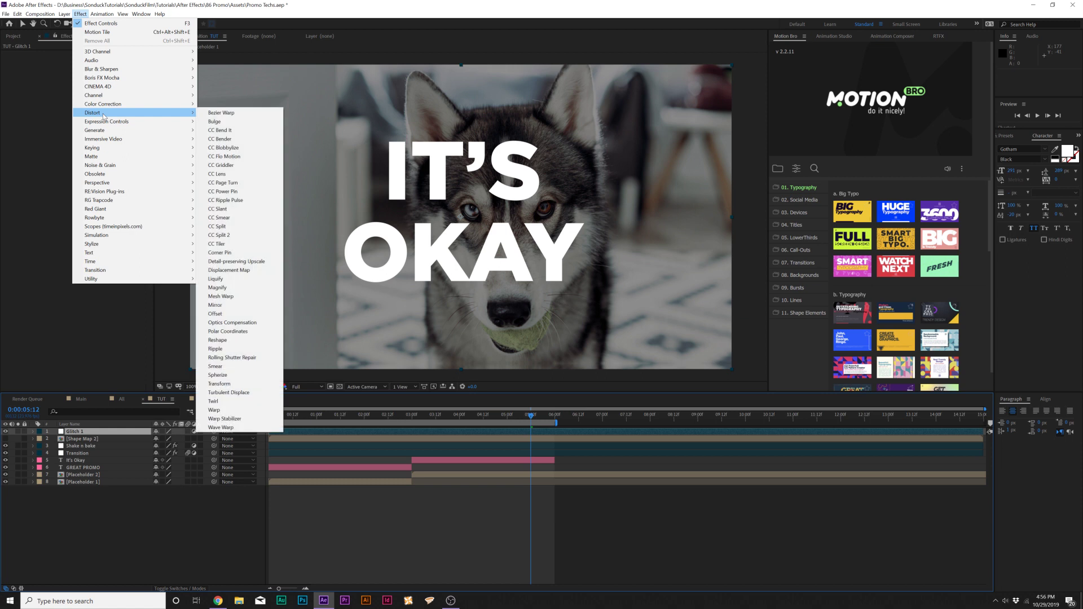
click(228, 271)
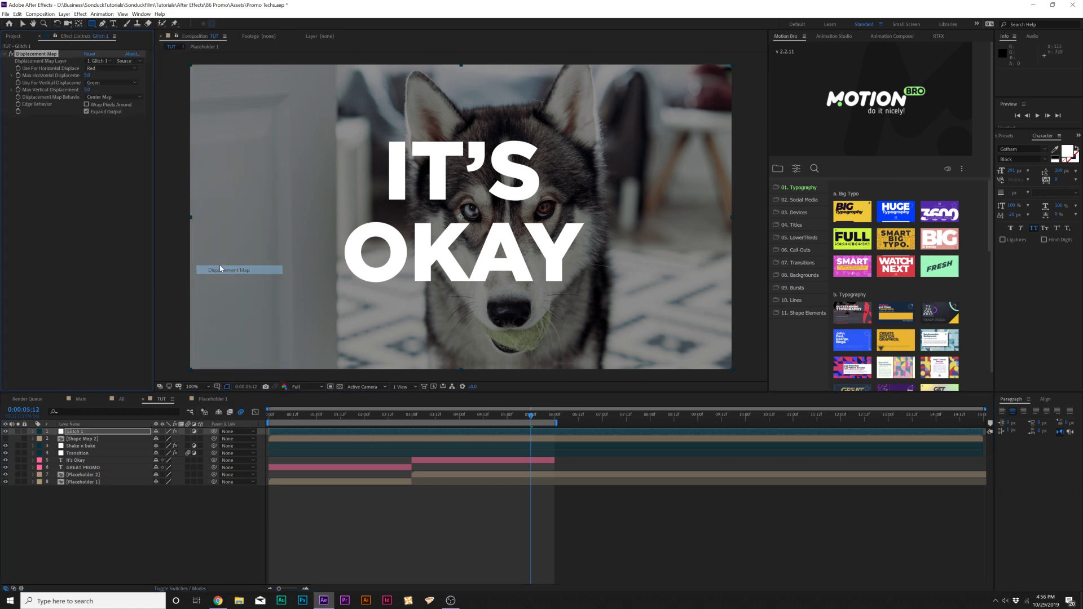
click(96, 61)
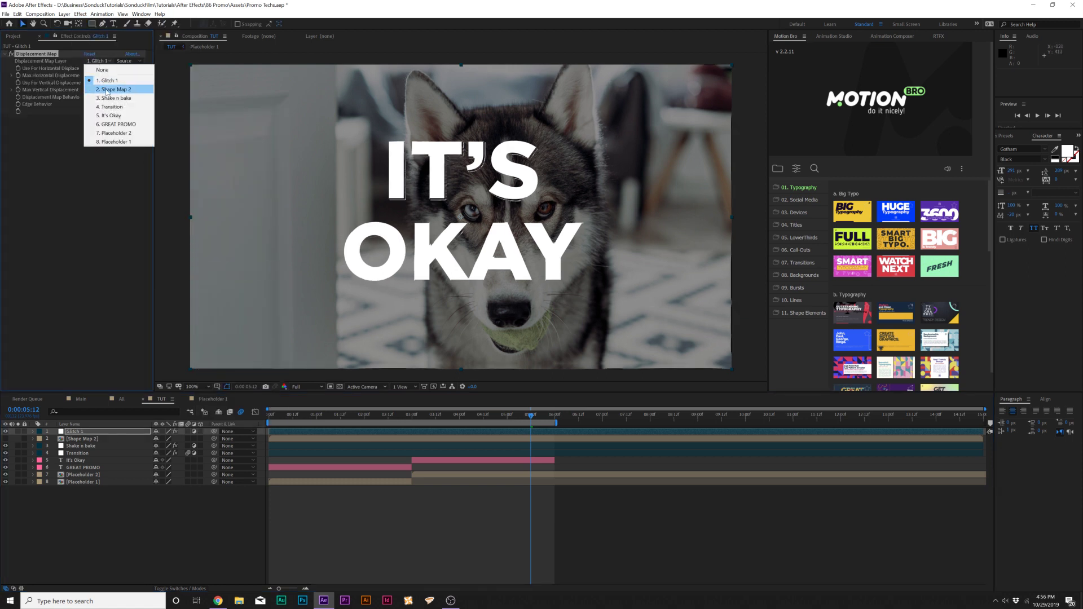
click(108, 89)
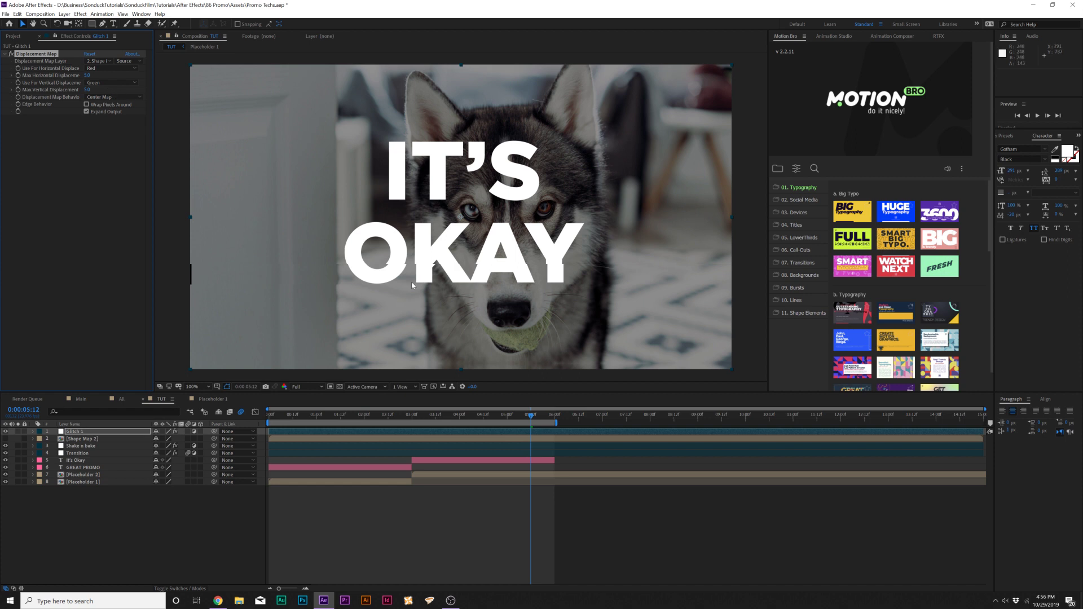
drag(113, 76, 114, 77)
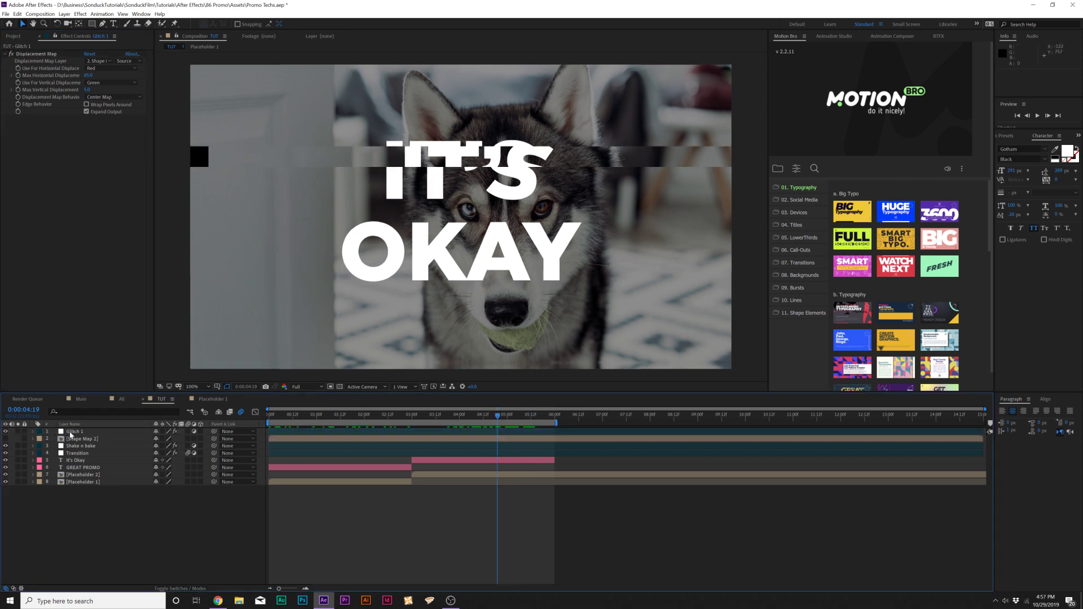
Pre-compose Glitch 1, Shape Map 2 and both titles as 'Glitch Titles' below Transition, then preview
click(73, 432)
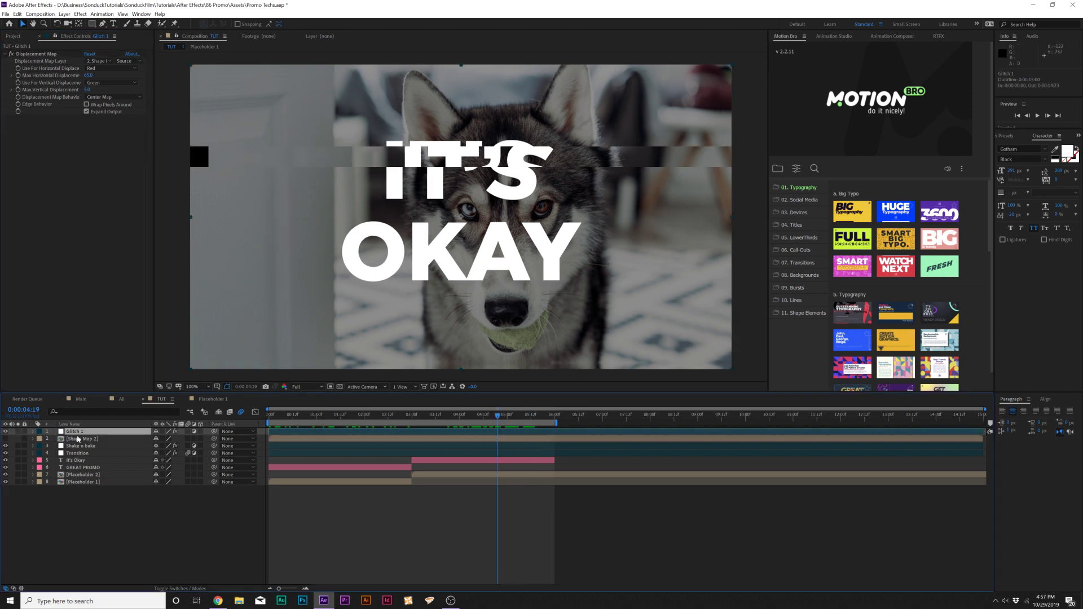
shift+click(77, 440)
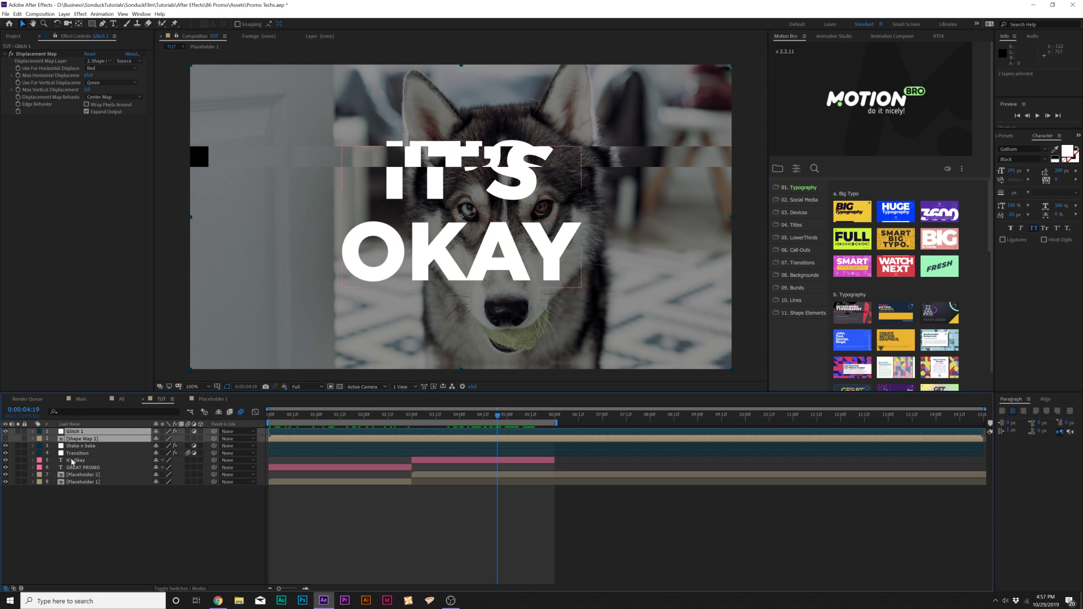
ctrl+click(72, 461)
ctrl+click(74, 468)
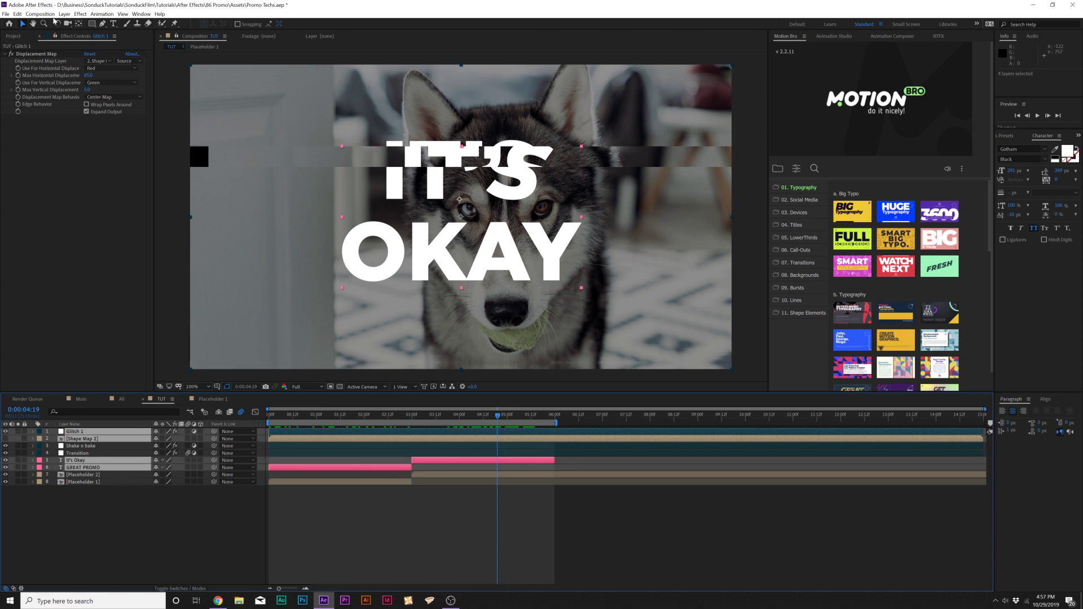
click(64, 14)
click(84, 290)
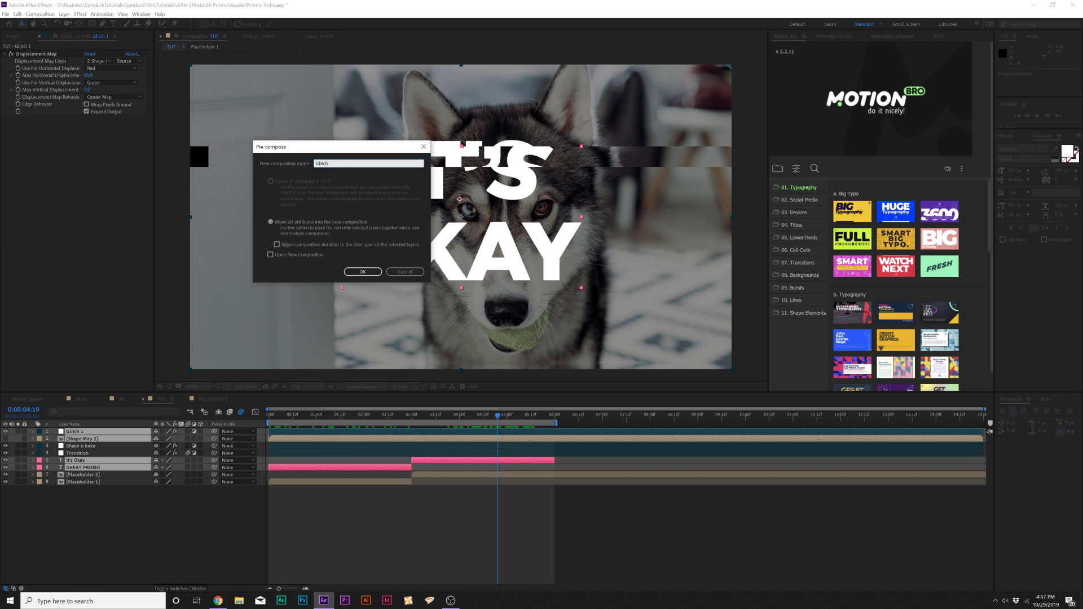
text(Glitch Titles)
key(Return)
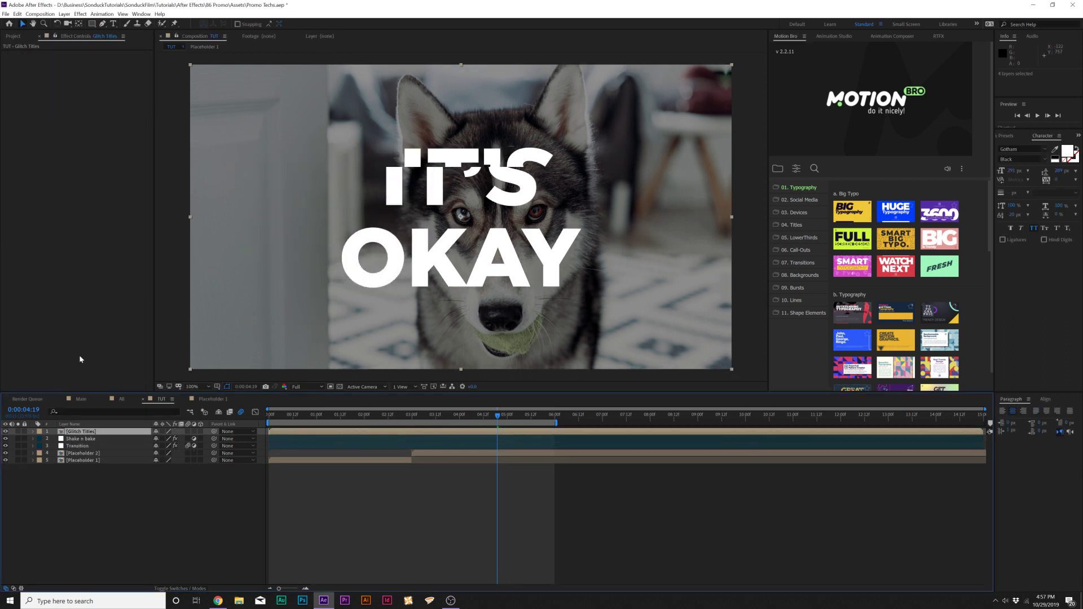
drag(74, 434, 80, 450)
key(space)
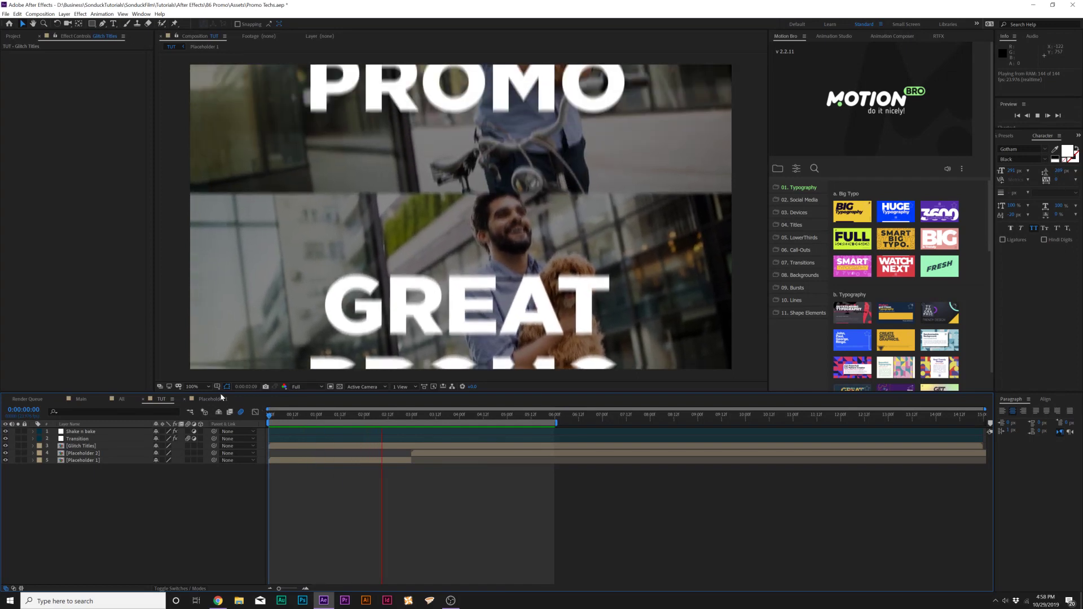
Stop the preview, jump to the husky IT'S OKAY shot and play from there
key(space)
drag(428, 422, 470, 427)
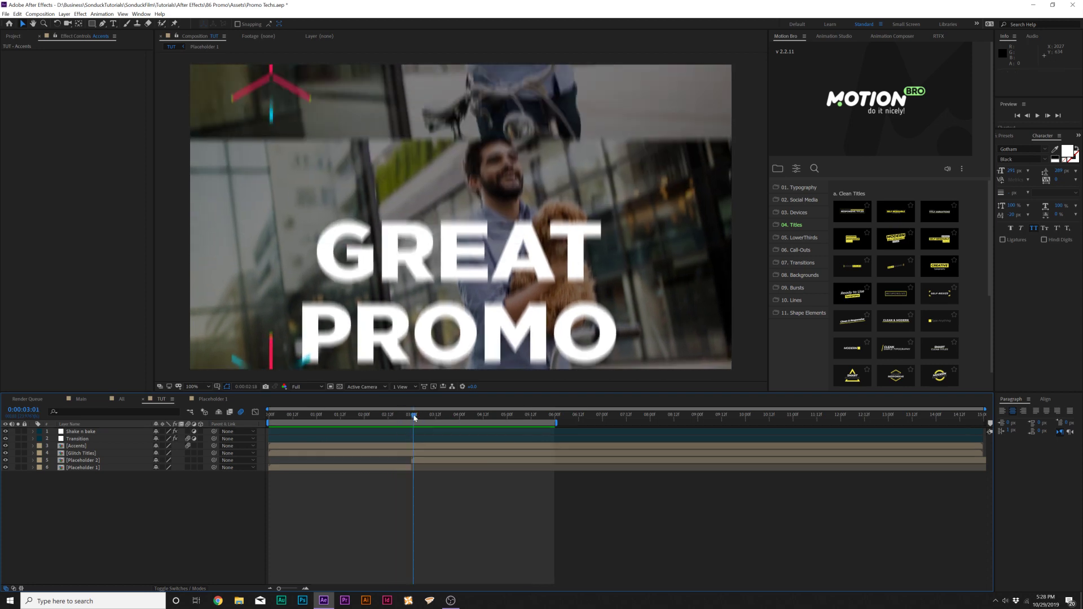
key(space)
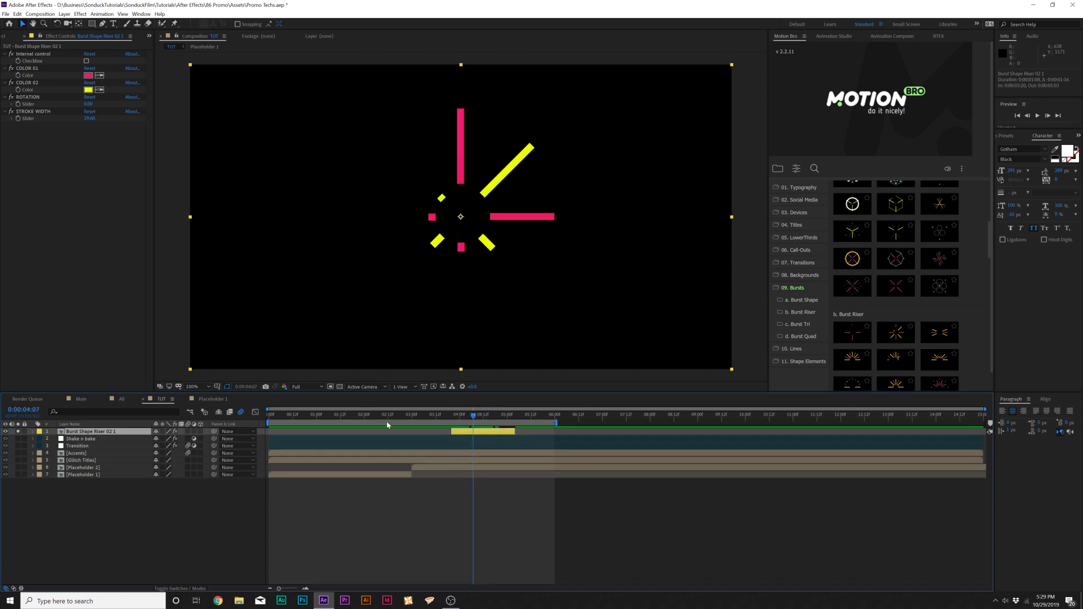
Try the Burst Shape Riser 02 positioned left of IT'S, then delete that layer
click(19, 431)
key(s)
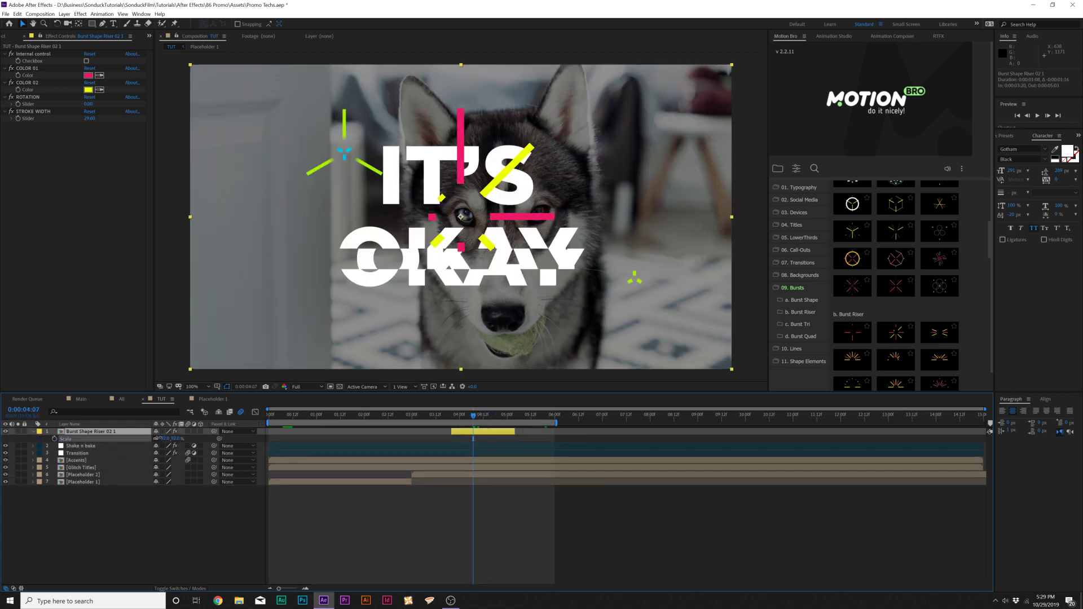
drag(476, 247, 298, 211)
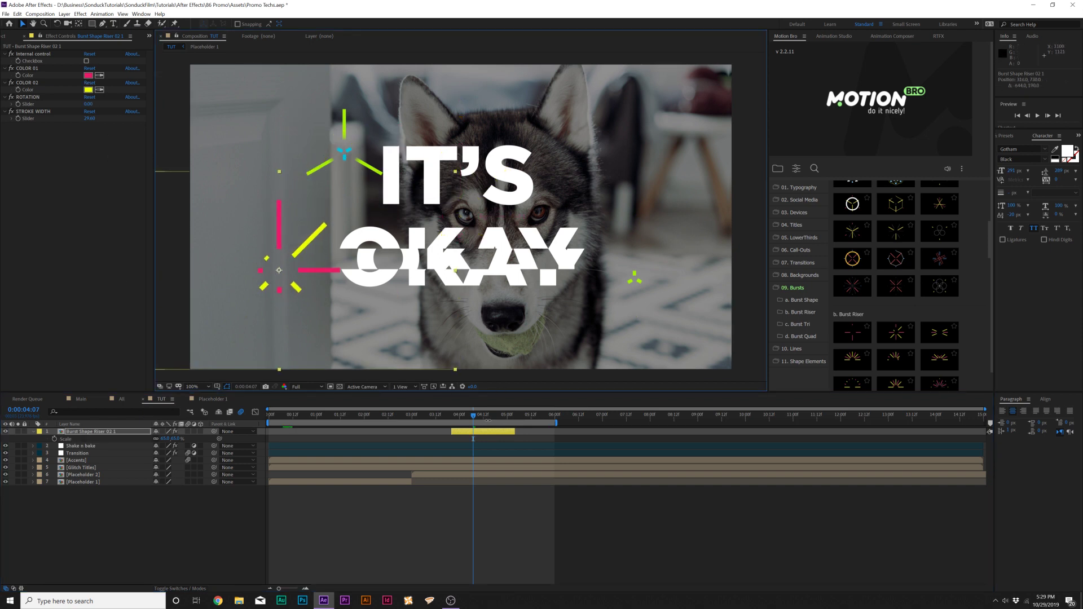
drag(489, 417, 495, 418)
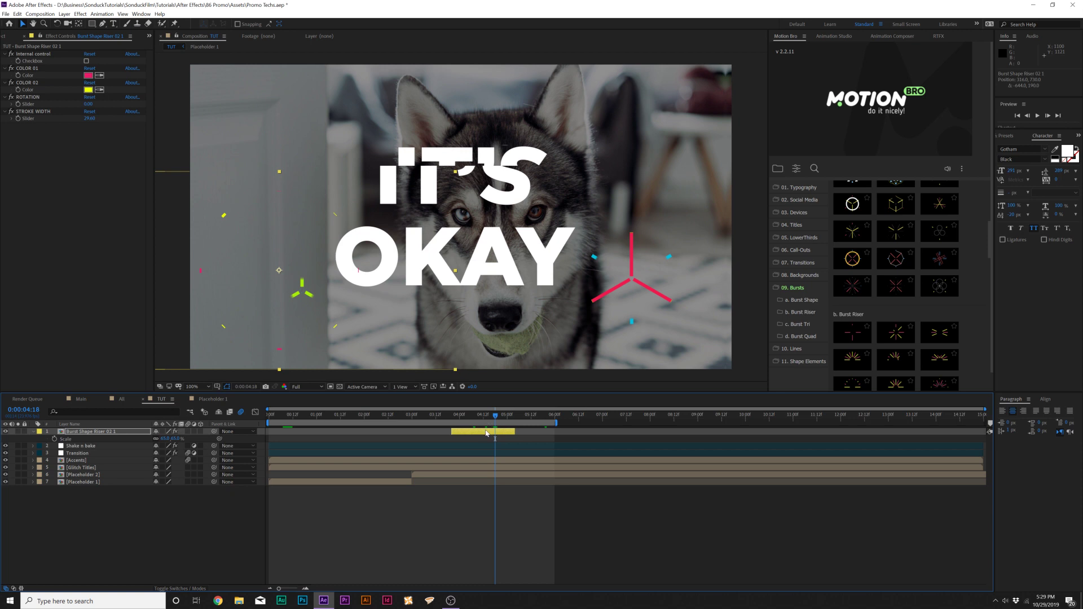
key(Delete)
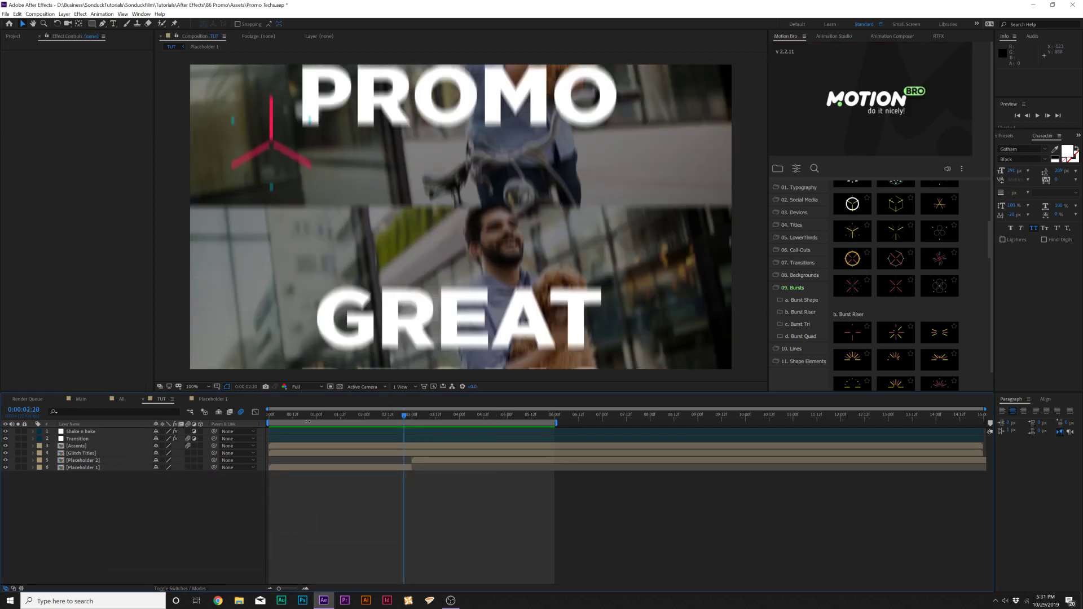
Select all six layers at the IT'S OKAY shot and pre-compose them into a comp named All
drag(375, 418, 487, 454)
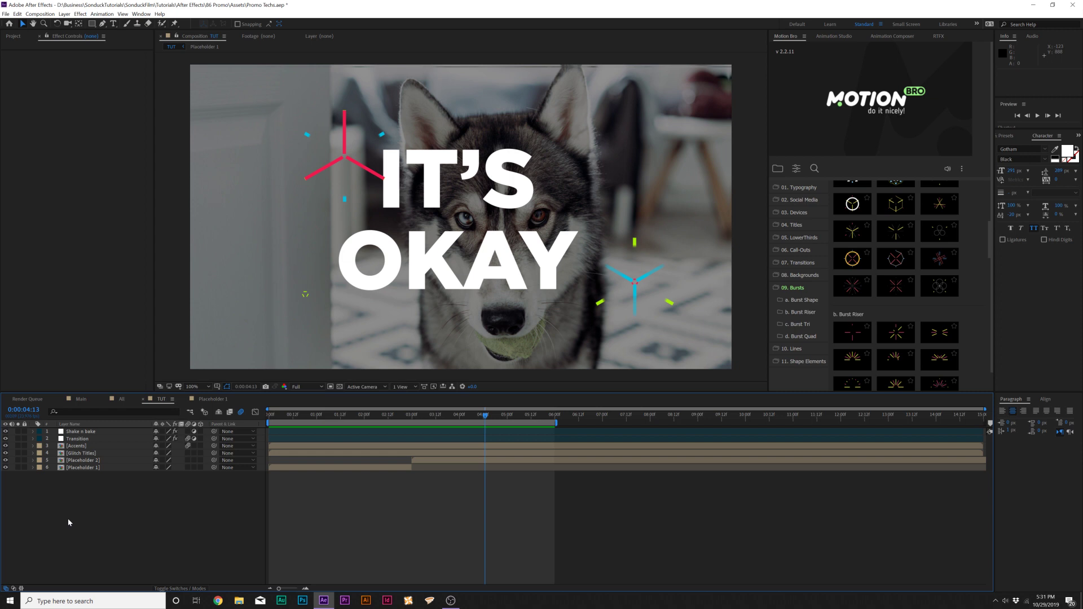
drag(74, 534, 87, 419)
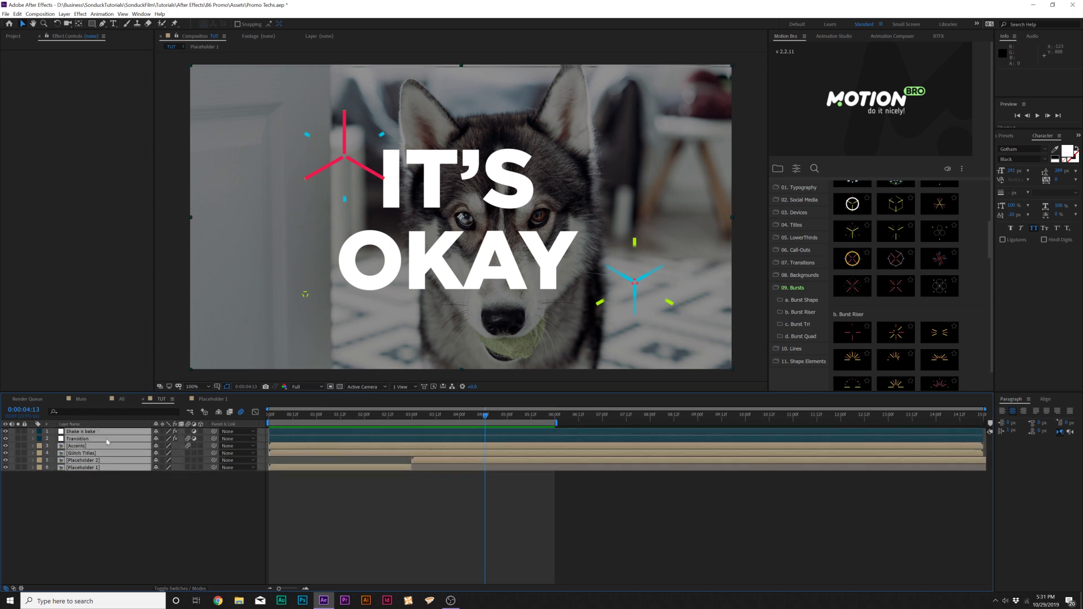
click(68, 15)
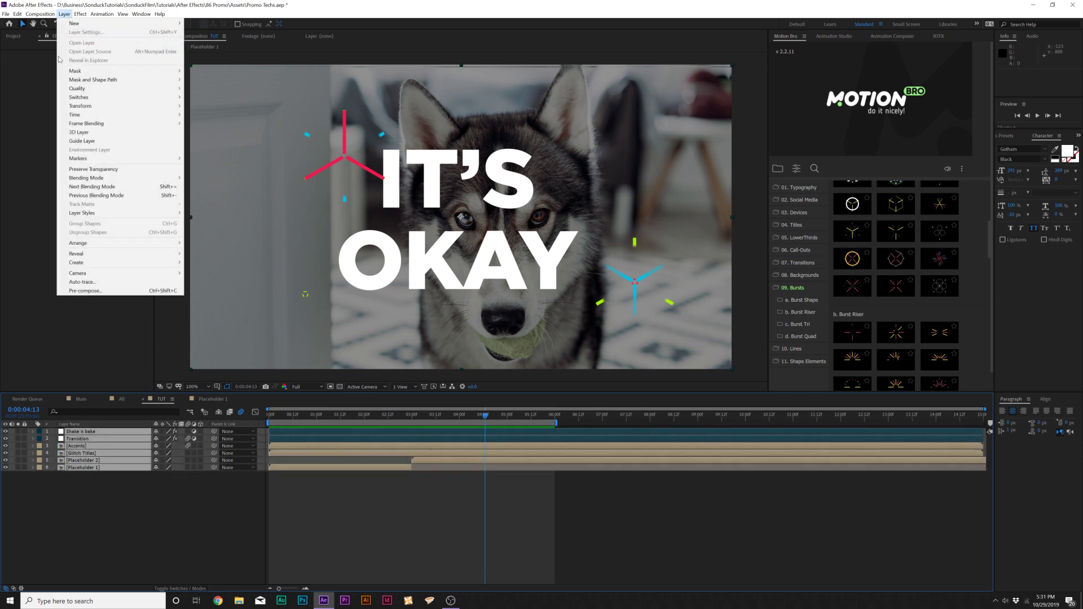
click(77, 280)
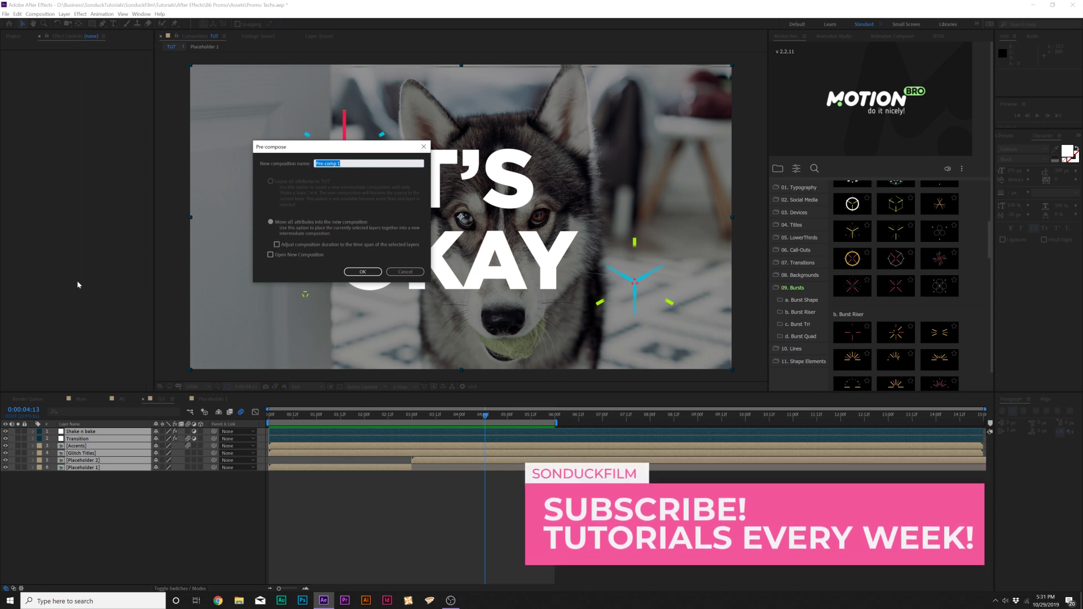
text(All)
key(Return)
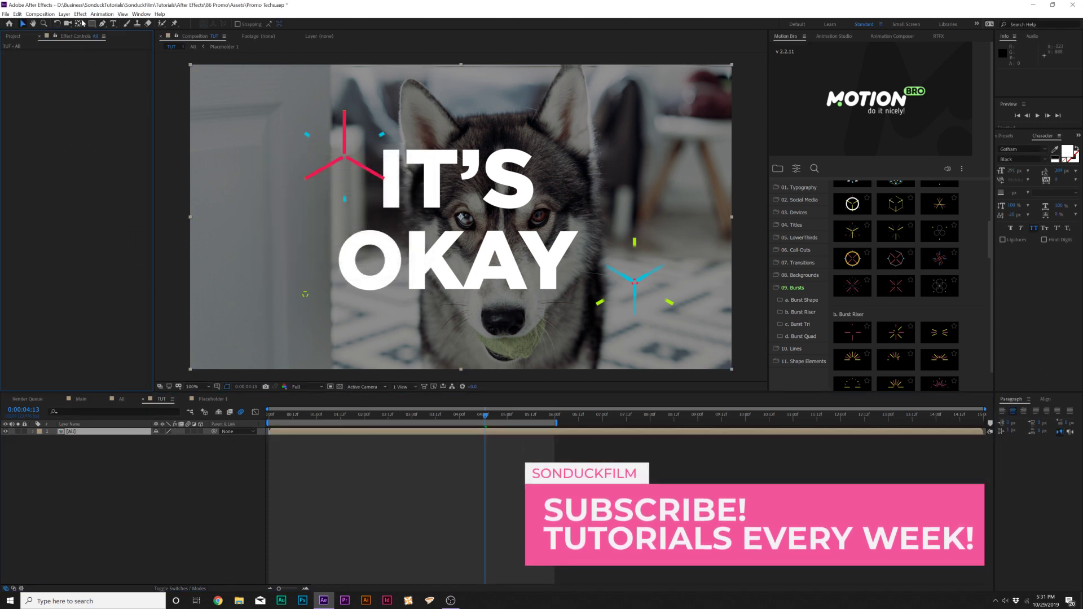
click(80, 14)
Apply Shift Channels to the All layer, turning off green and blue so only red remains
mouse_move(164, 95)
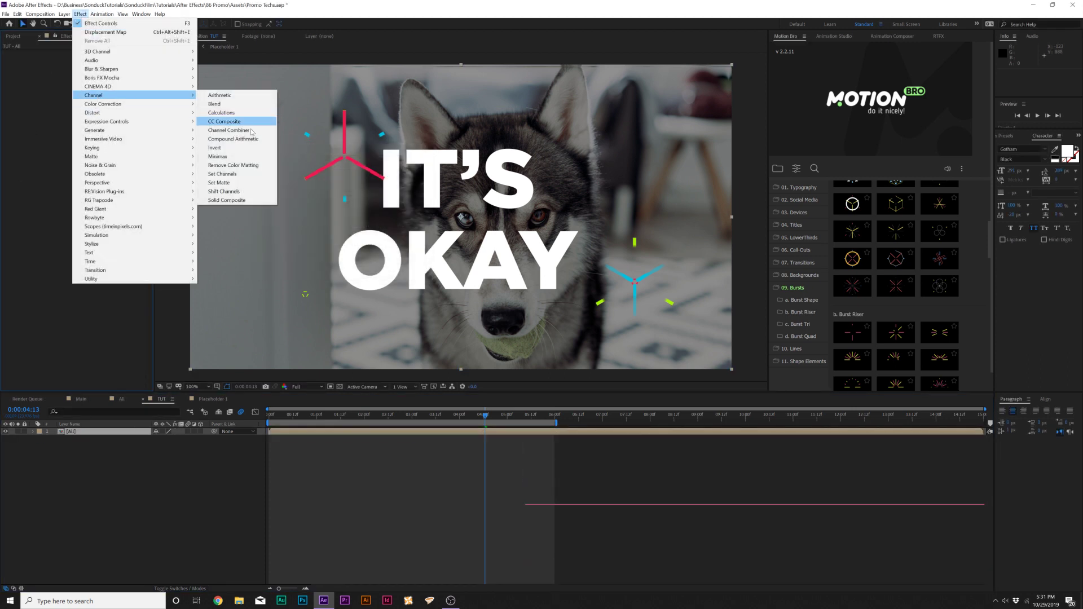
click(223, 191)
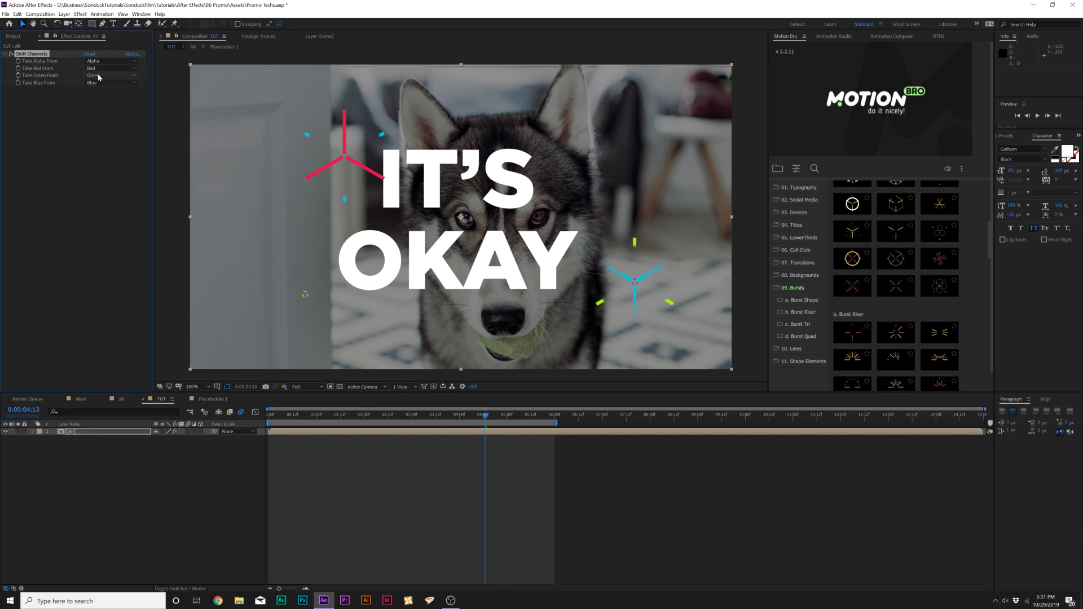
click(99, 75)
click(104, 163)
click(106, 83)
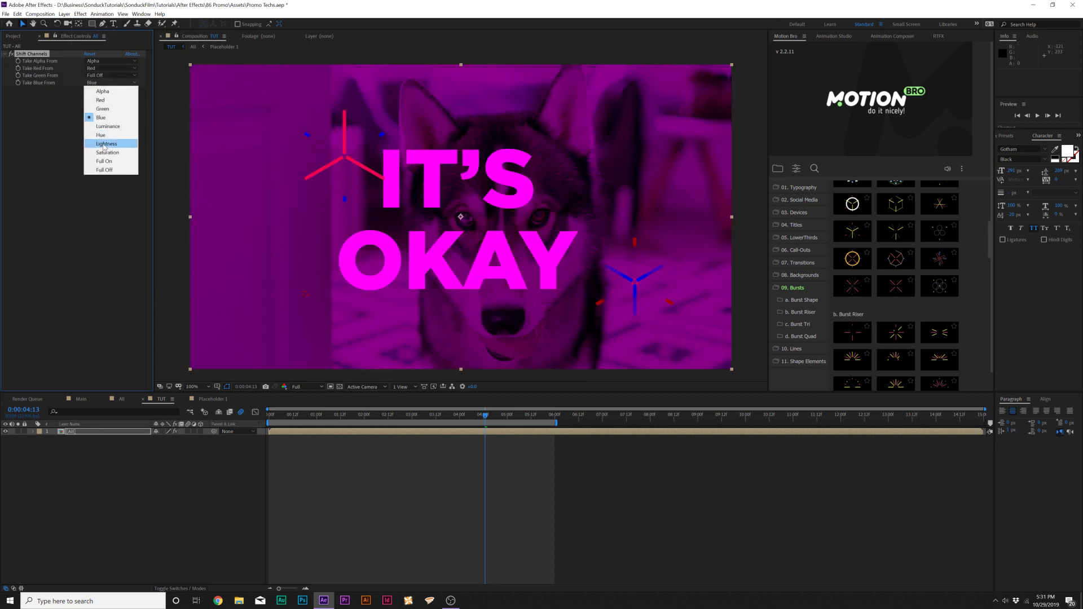
click(112, 171)
Duplicate the red layer and set the copy to show only the green channel
click(66, 432)
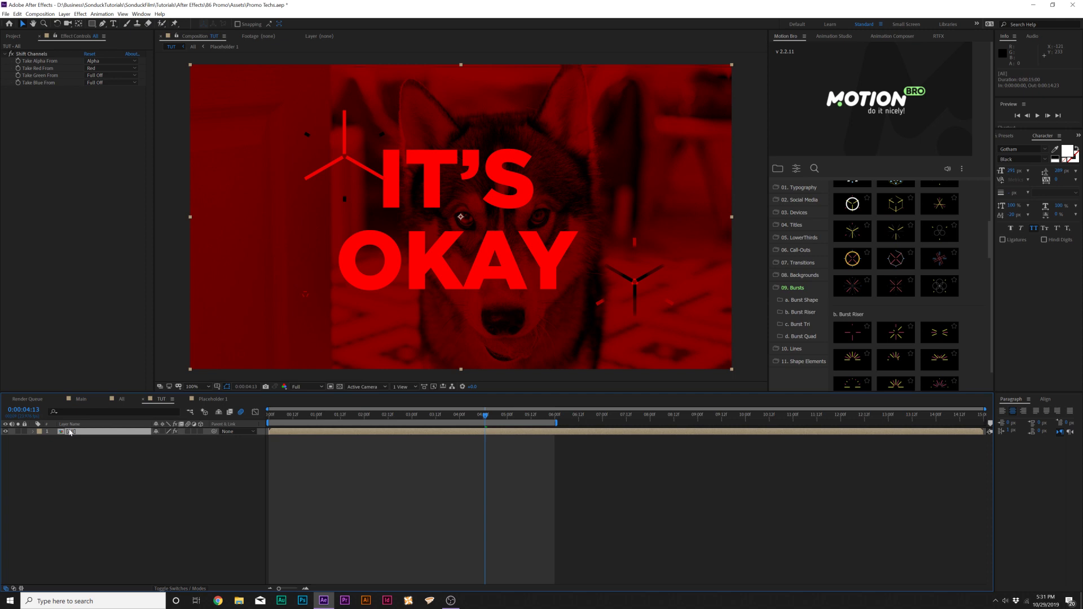
key(ctrl+d)
click(104, 68)
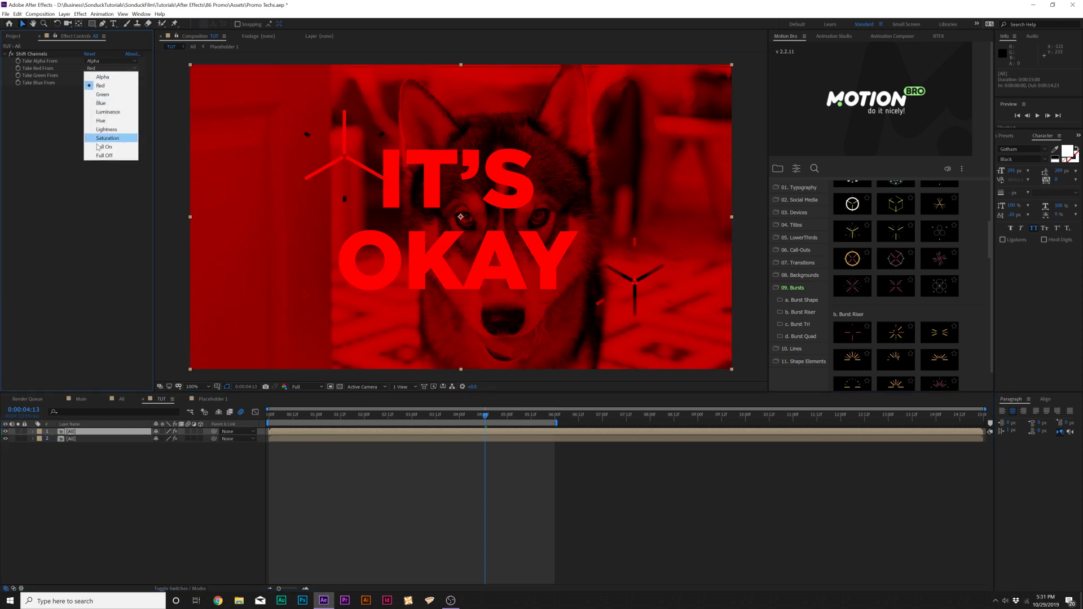
click(104, 155)
click(103, 75)
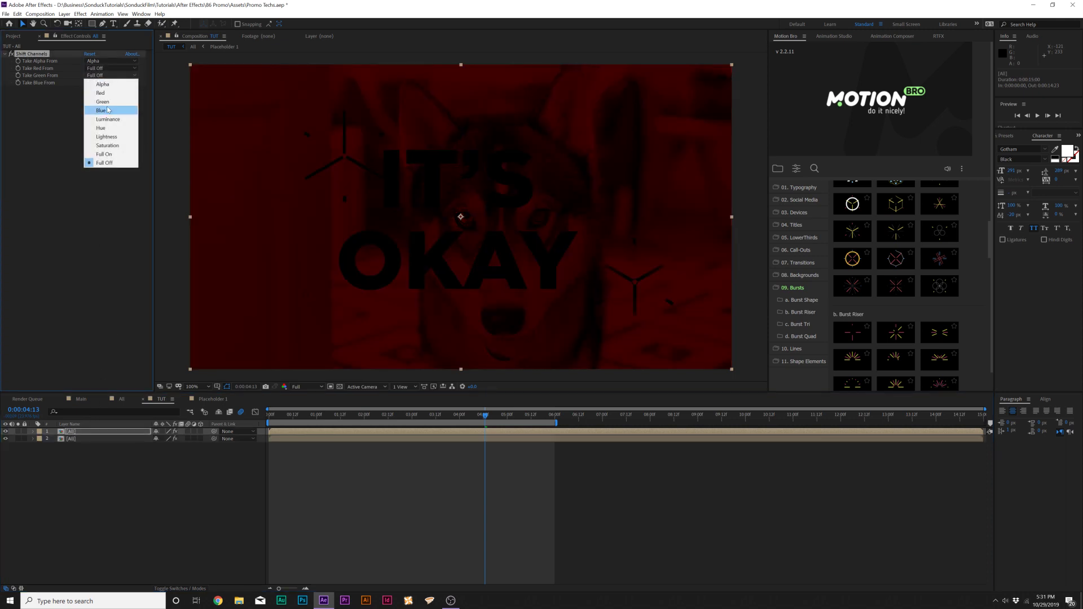
click(109, 102)
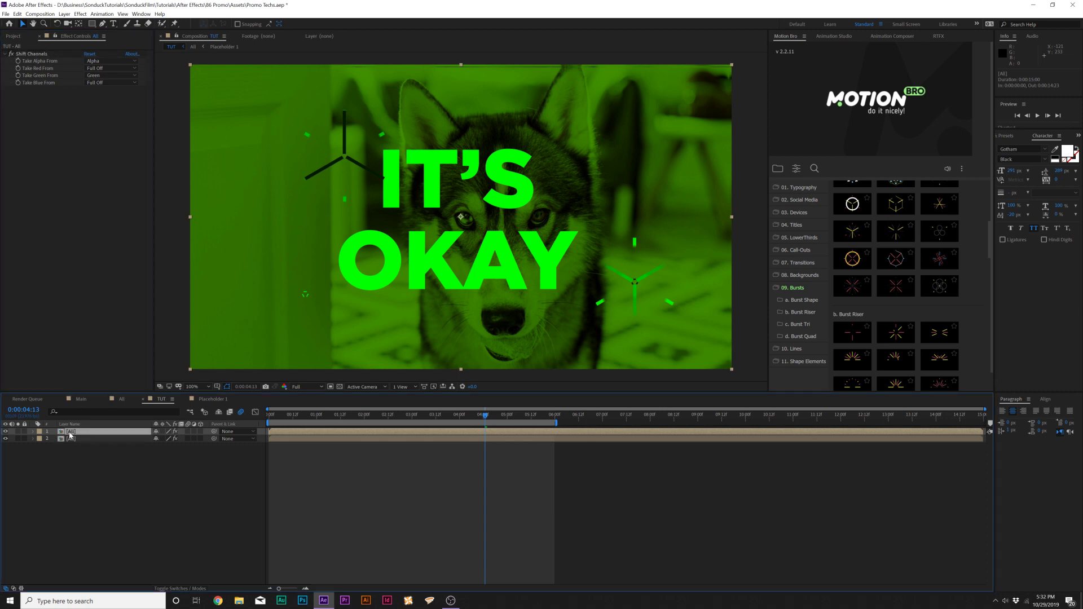
Duplicate again and set the third copy to show only the blue channel
key(ctrl+d)
click(107, 75)
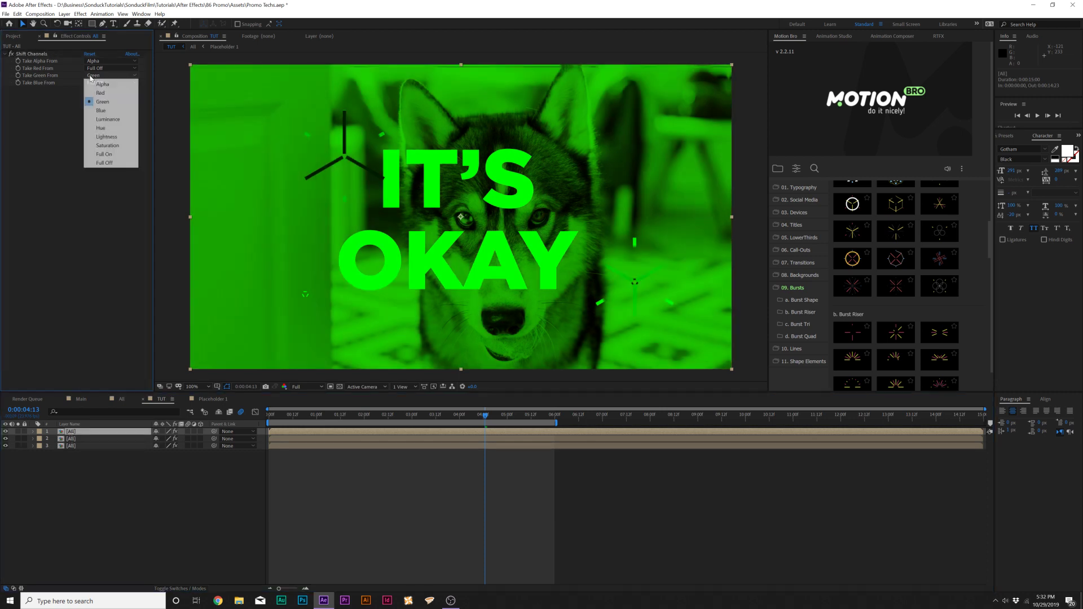
click(110, 163)
click(110, 82)
click(104, 163)
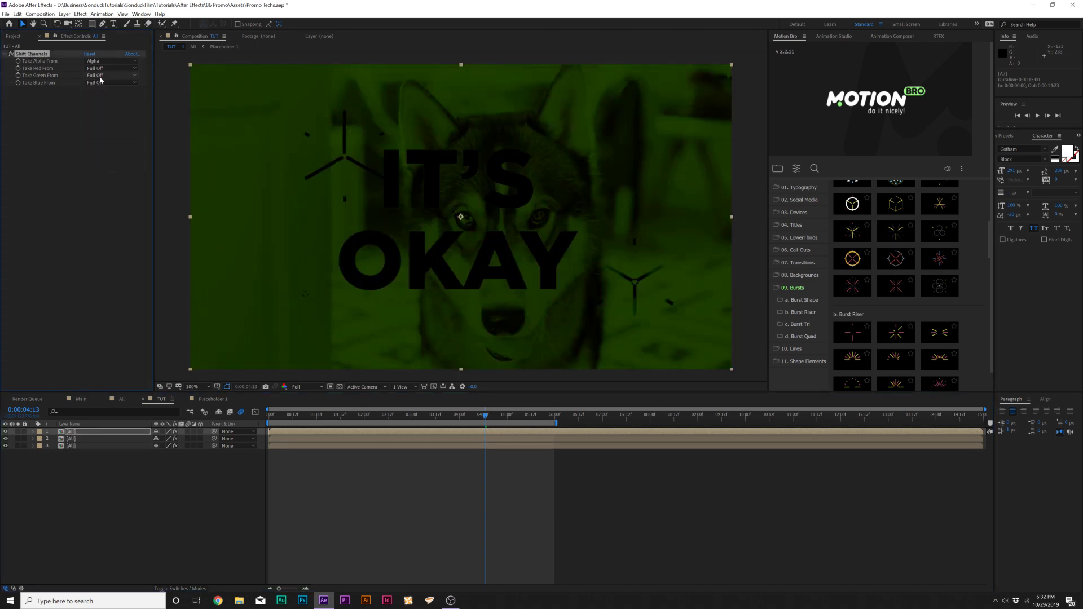
click(100, 81)
click(107, 111)
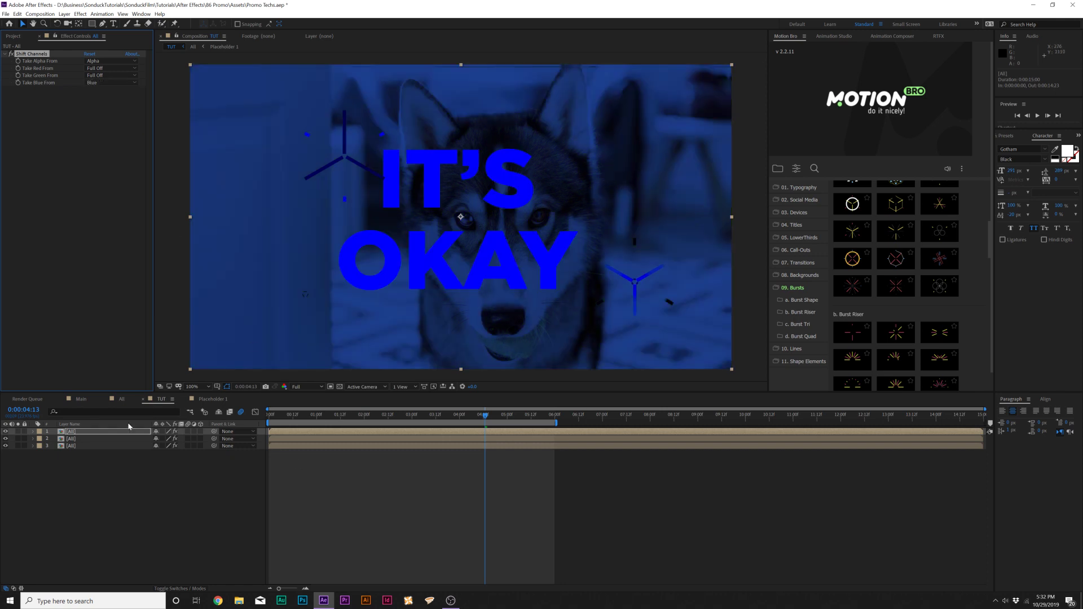
Set the blue and green copies to Screen blending mode over the red layer
shift+click(69, 439)
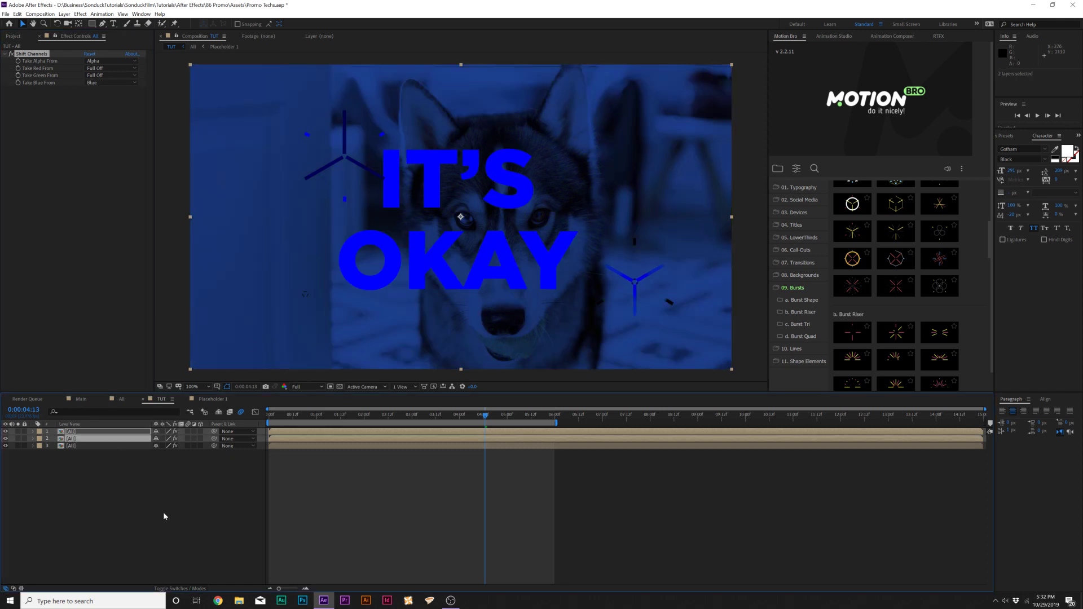
click(164, 588)
click(164, 432)
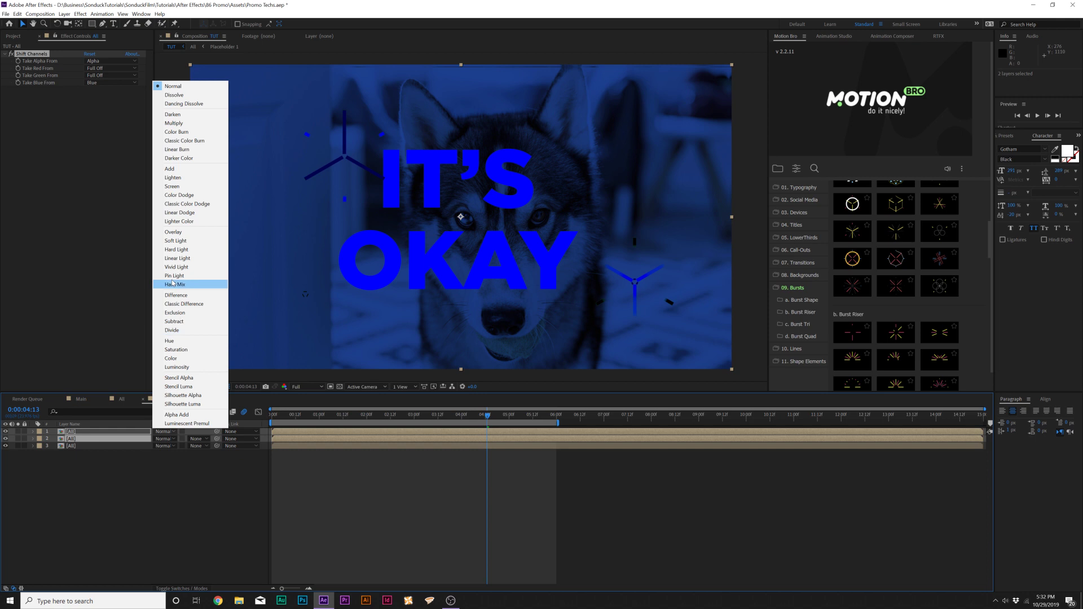
click(167, 187)
click(177, 491)
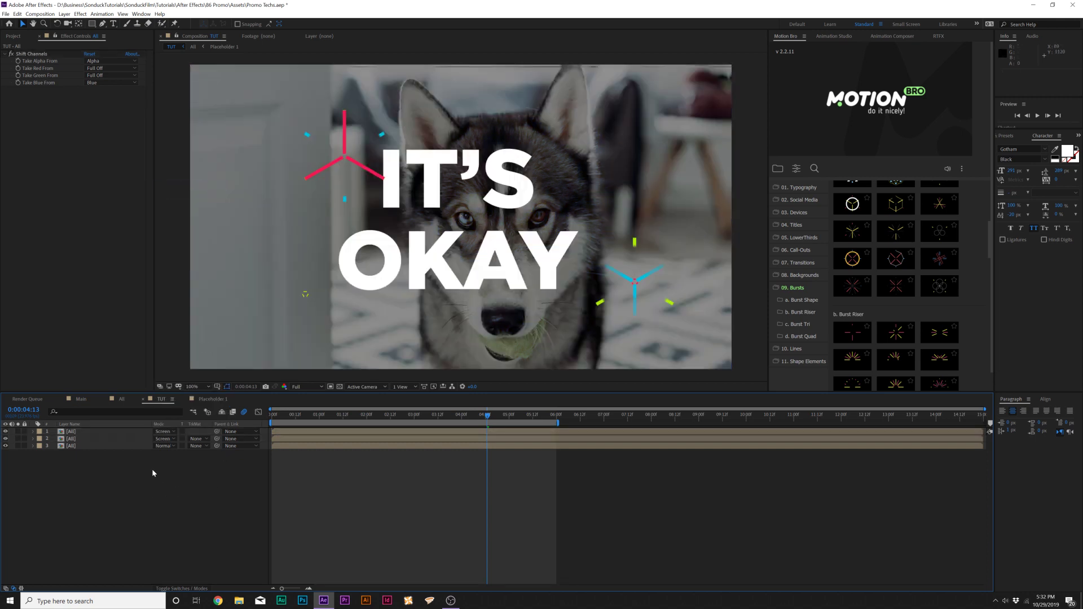
Add Motion Tile to the red copy with a wiggle(2,15) expression on Tile Center
click(66, 447)
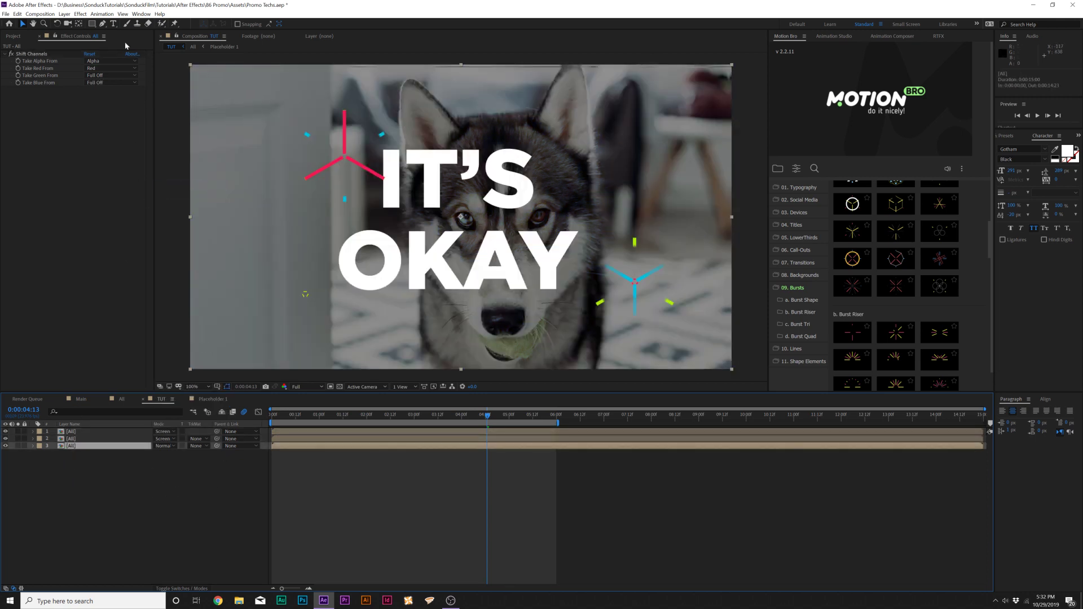
click(80, 14)
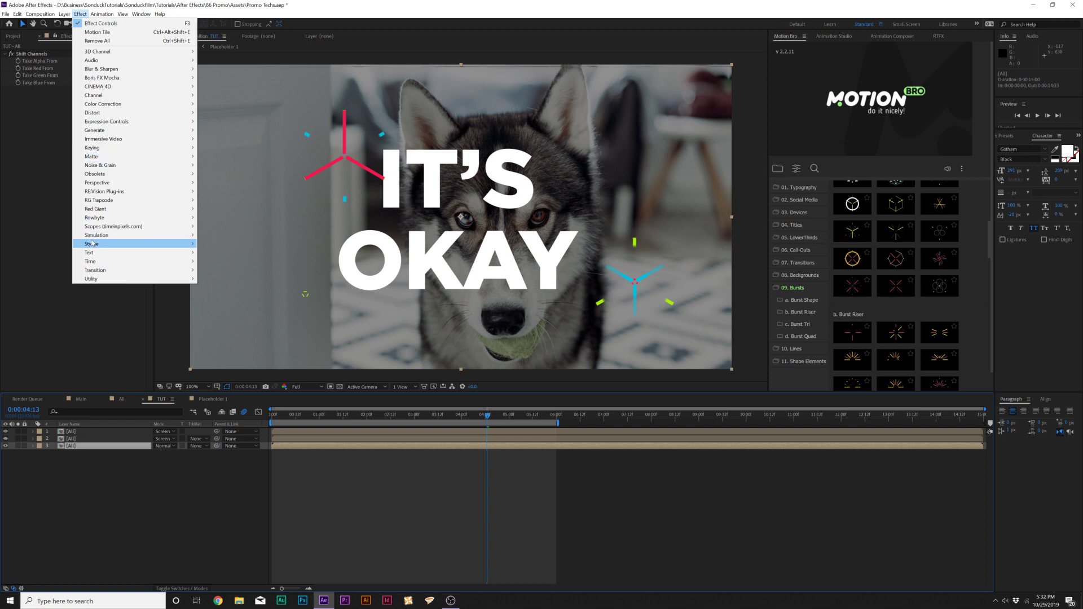
mouse_move(129, 248)
click(221, 401)
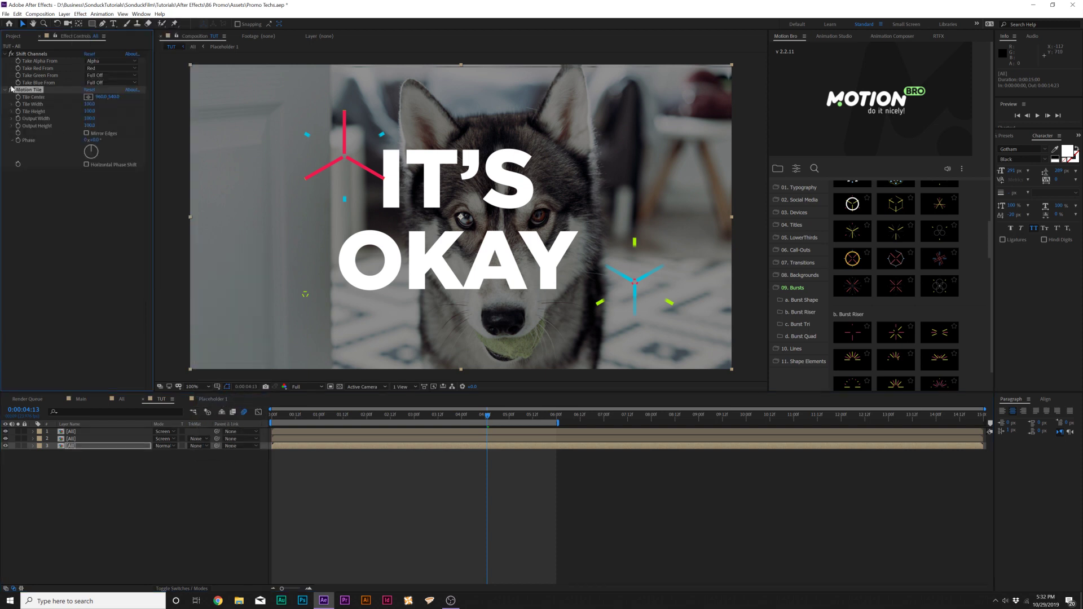
alt+click(19, 97)
text(wiggle(2,15)
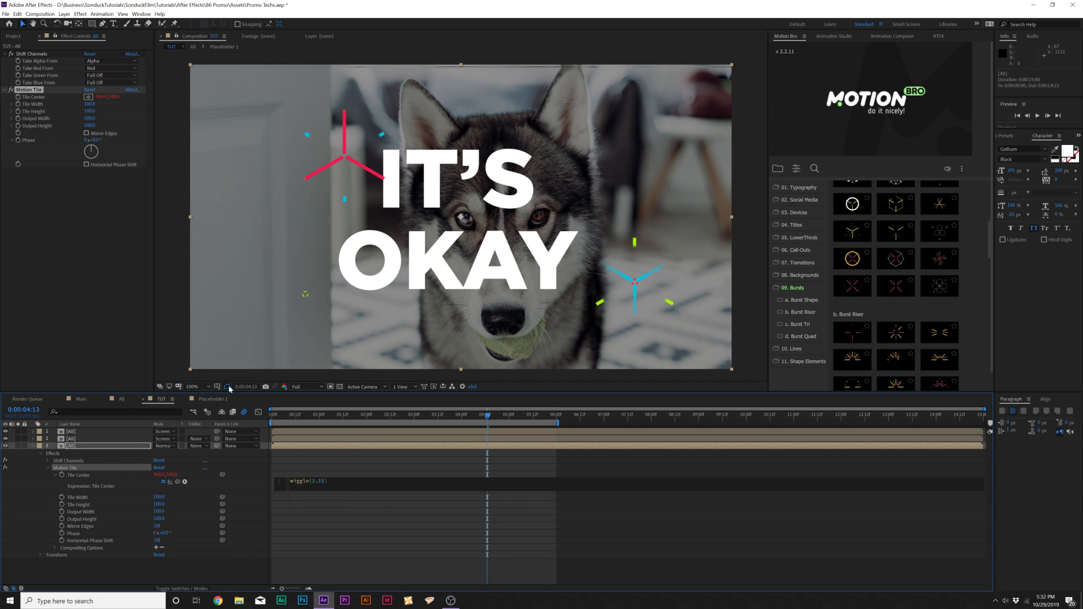
click(229, 388)
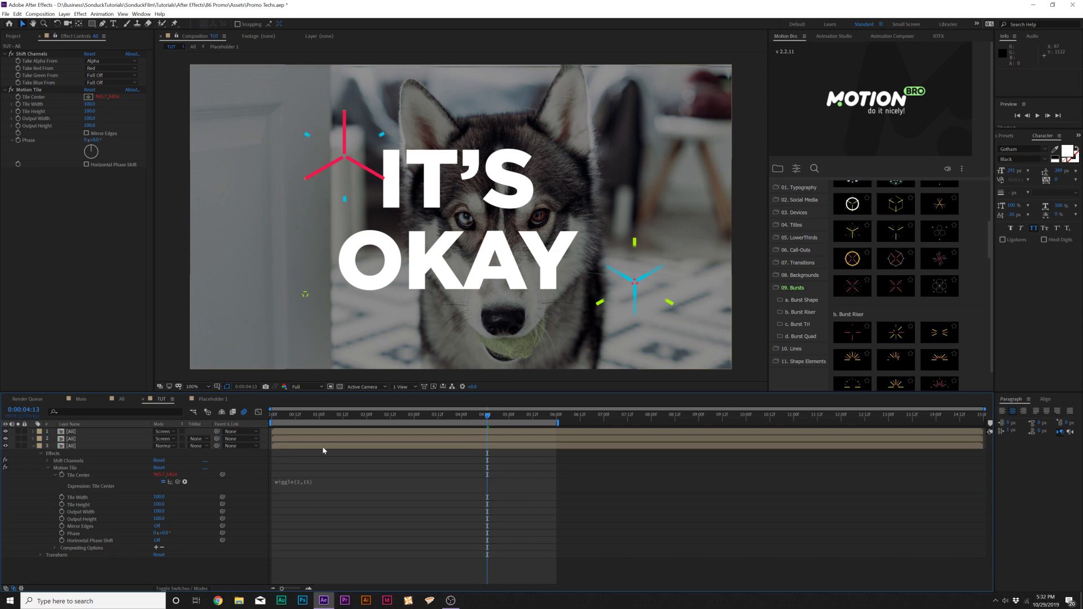
Return to the IT'S OKAY husky frame, enable Mirror Edges, and preview the RGB-split jitter
click(336, 418)
drag(330, 423, 497, 448)
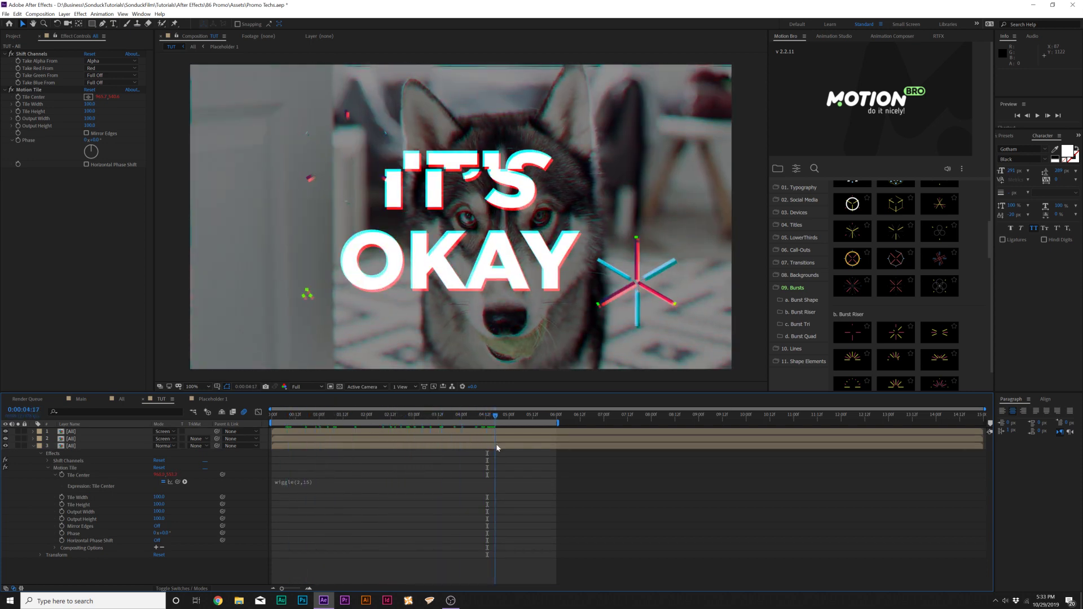
click(86, 135)
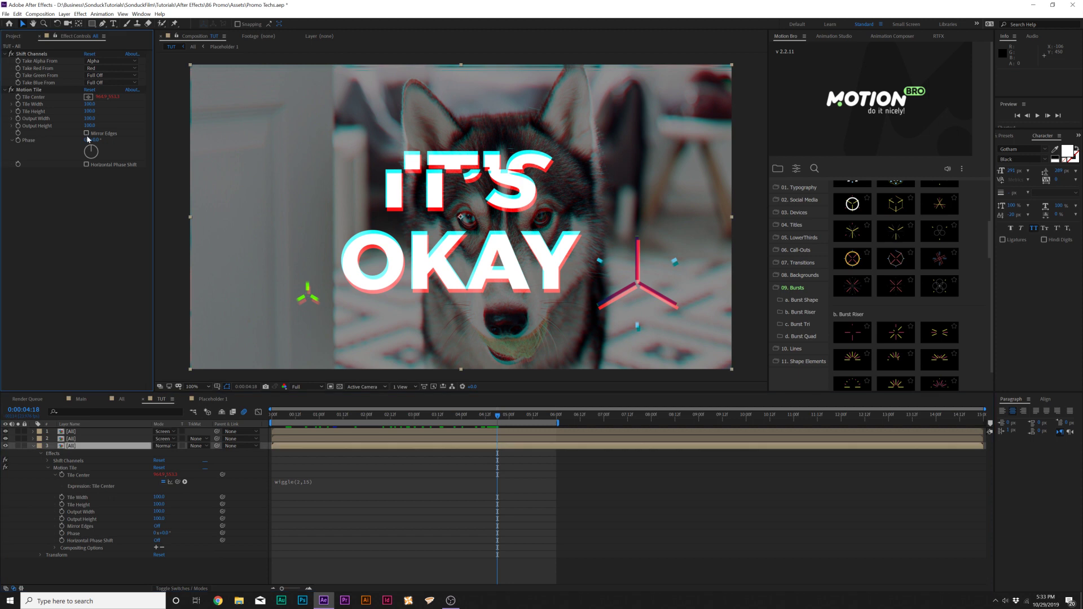
click(86, 134)
key(space)
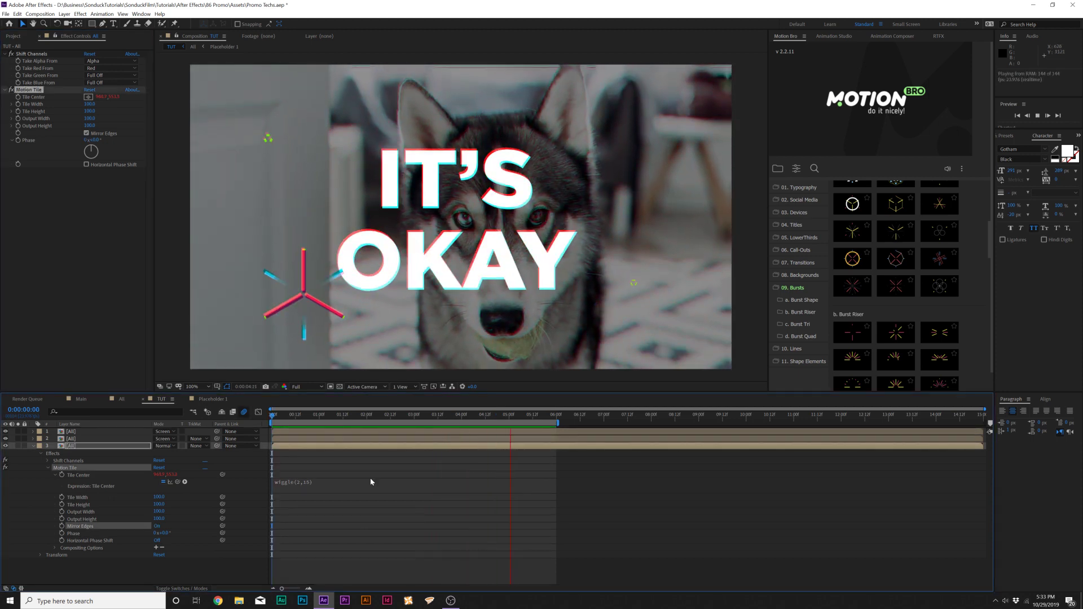